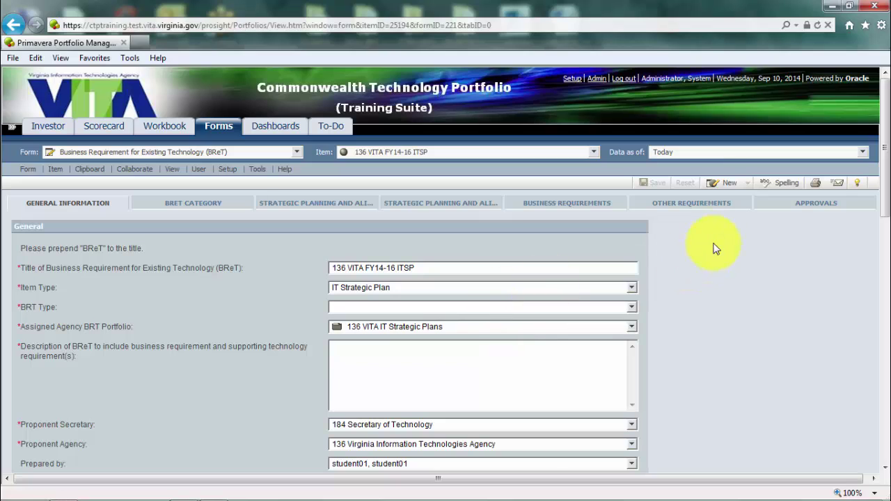
# - Create a new item with Item Type BRT and BRT Type Business Requirement for Existing Technology
pyautogui.click(724, 189)
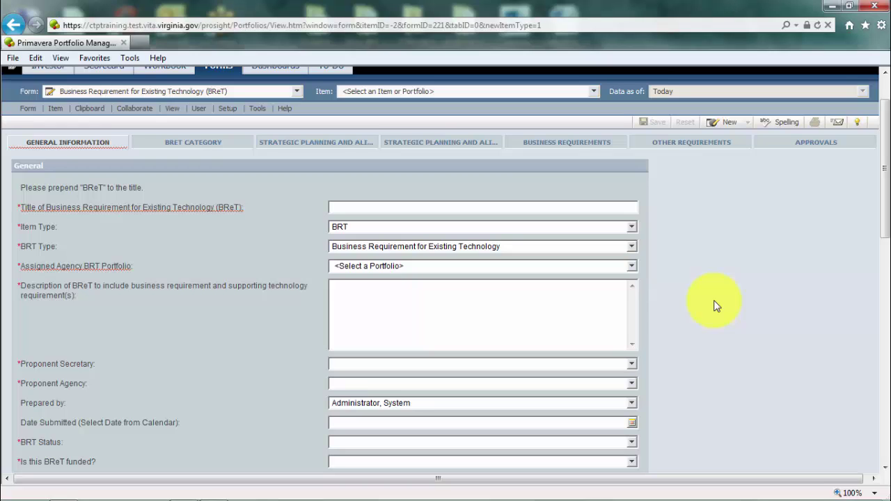
pyautogui.click(364, 206)
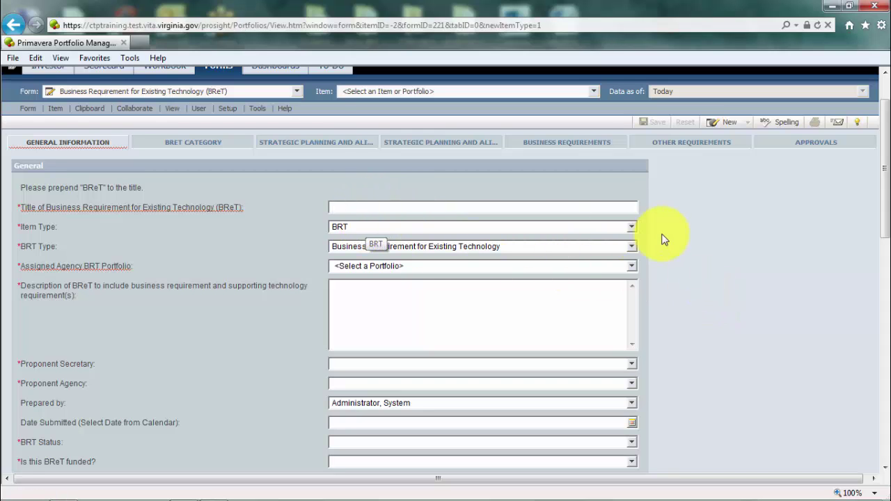
pyautogui.click(631, 228)
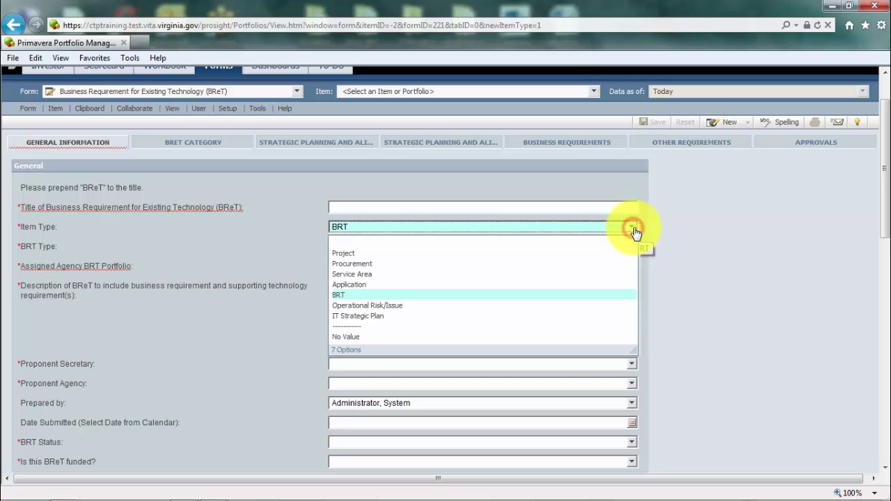
pyautogui.click(357, 295)
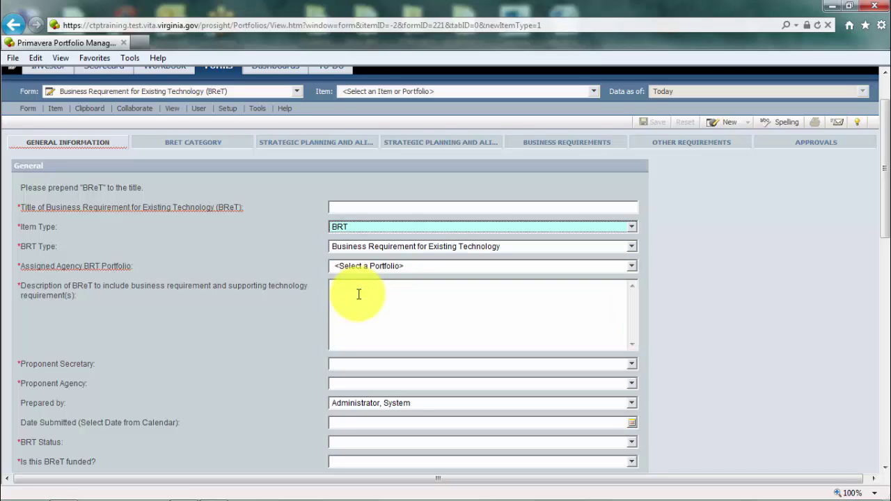
pyautogui.moveTo(123, 265)
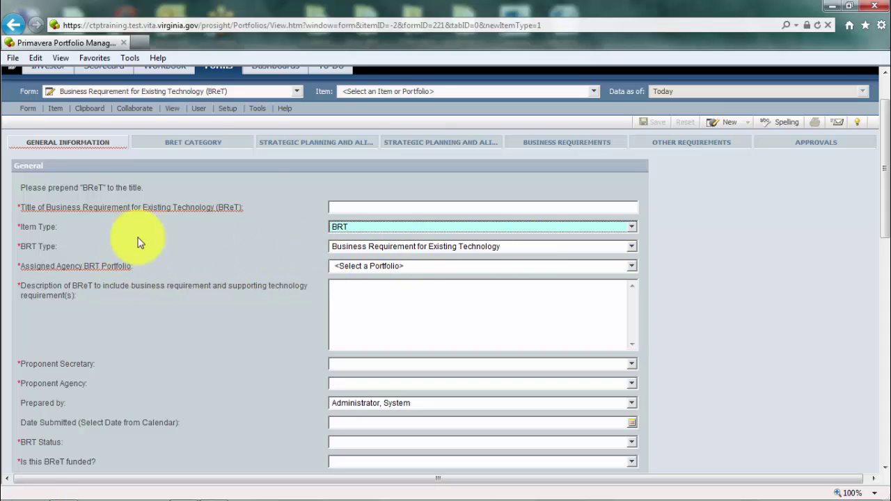
pyautogui.click(632, 247)
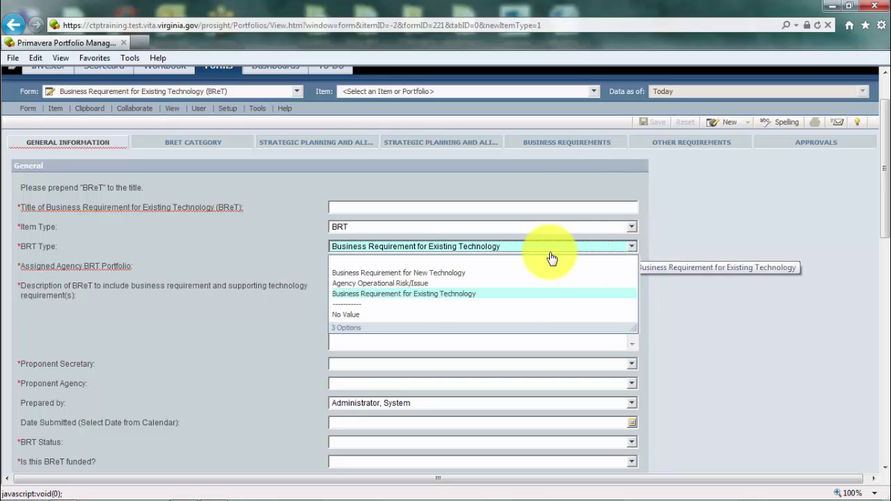
pyautogui.click(462, 294)
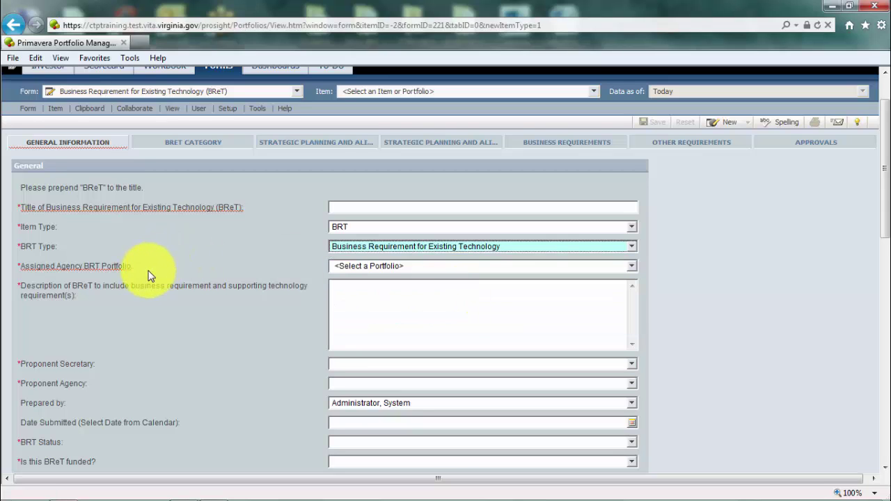
pyautogui.click(631, 271)
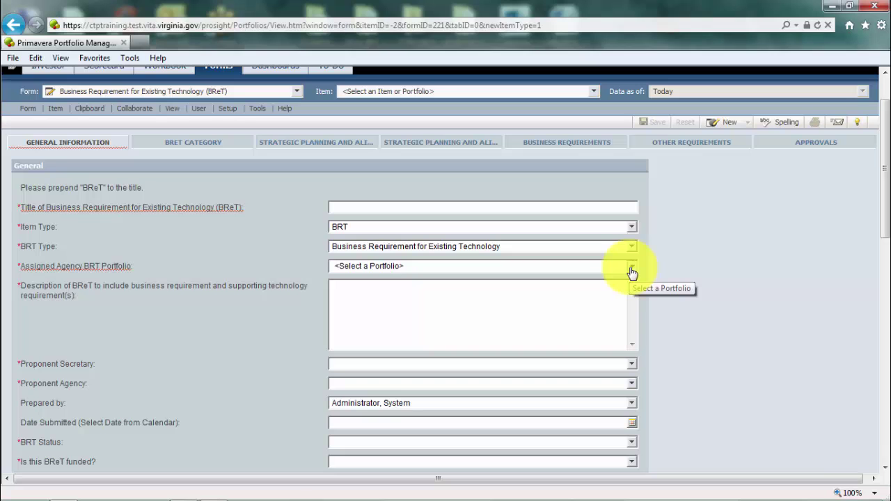
# - Choose 136 VITA BRT as the Assigned Agency BRT Portfolio
pyautogui.click(632, 271)
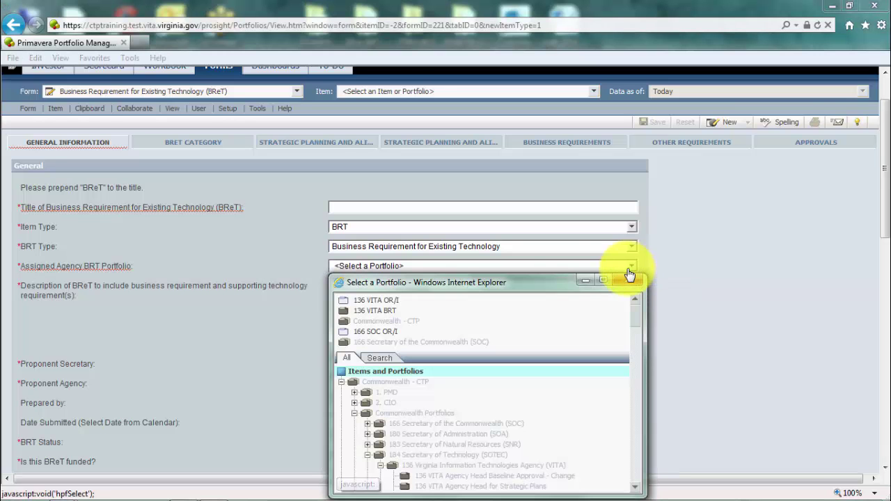
pyautogui.moveTo(571, 280); pyautogui.dragTo(609, 150)
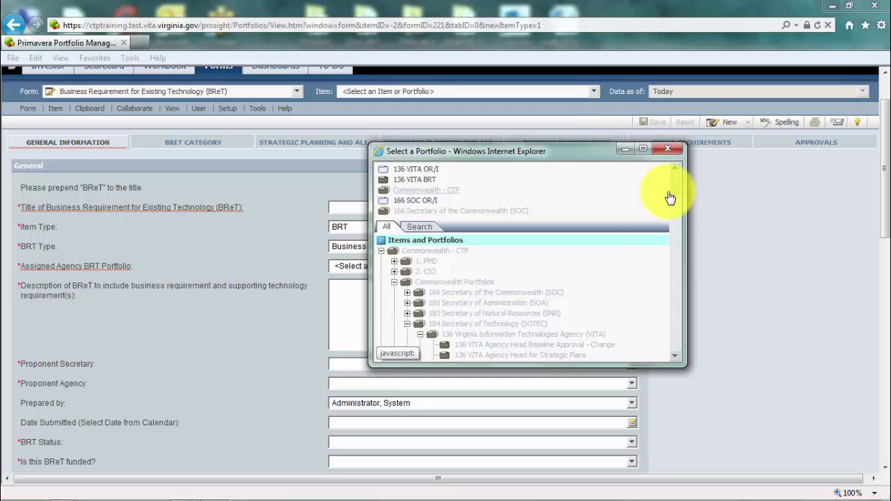
pyautogui.moveTo(670, 191); pyautogui.dragTo(672, 227)
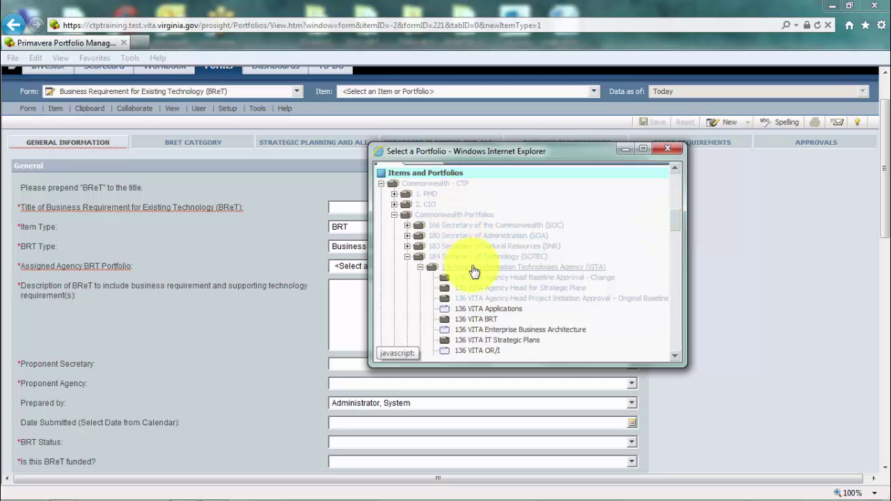
pyautogui.click(456, 322)
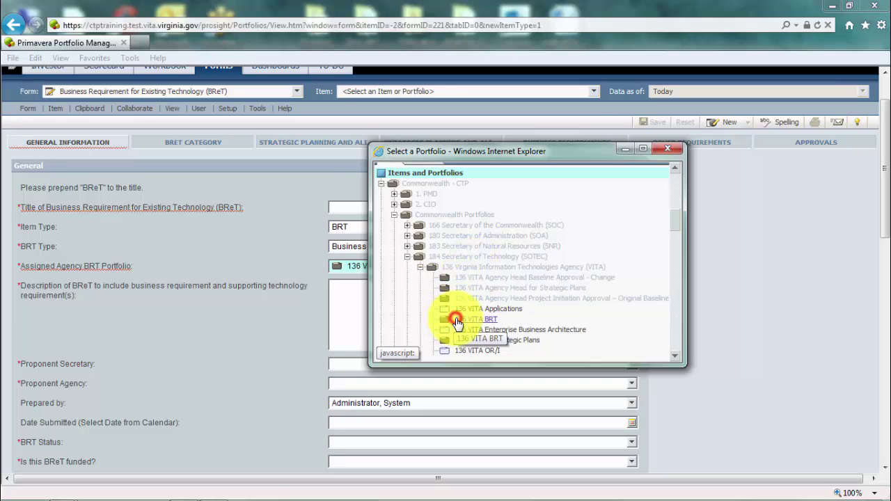
# - Set Date Submitted to 9/10/2014, BRT Status to New, and Is this BReT funded? to Yes
pyautogui.click(362, 296)
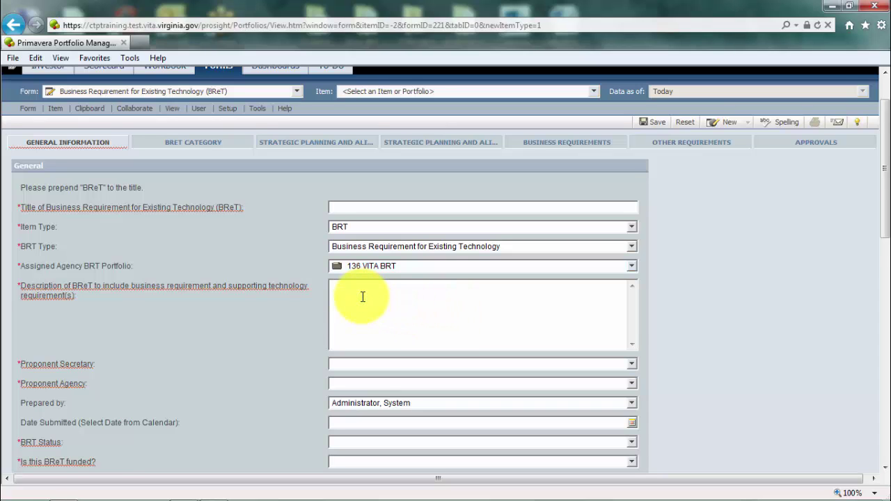
pyautogui.scroll(-1, 363, 301)
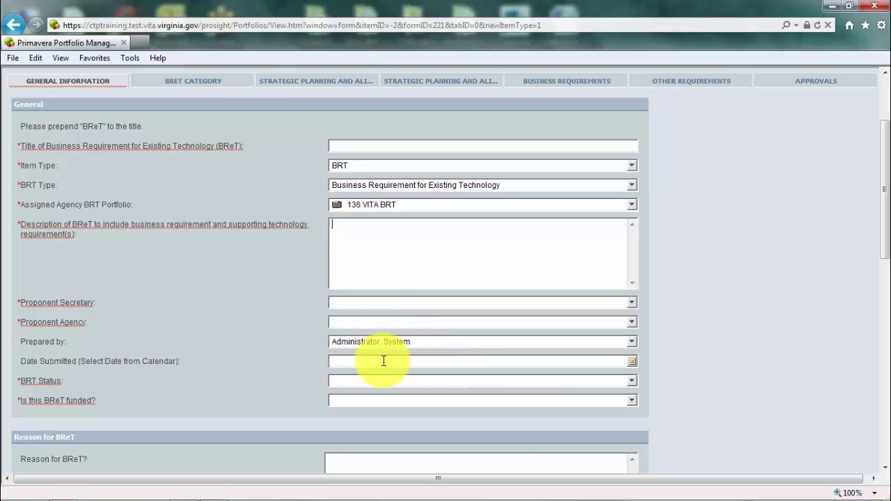
pyautogui.click(631, 361)
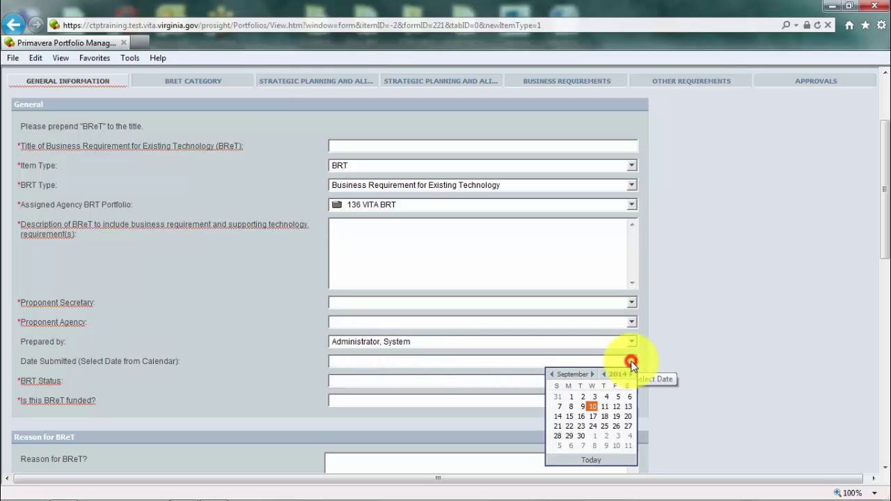
pyautogui.click(593, 407)
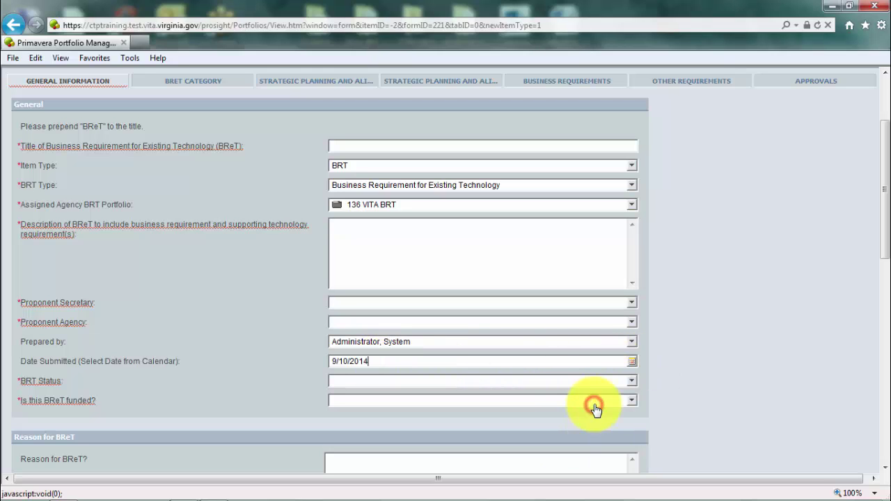
pyautogui.click(629, 384)
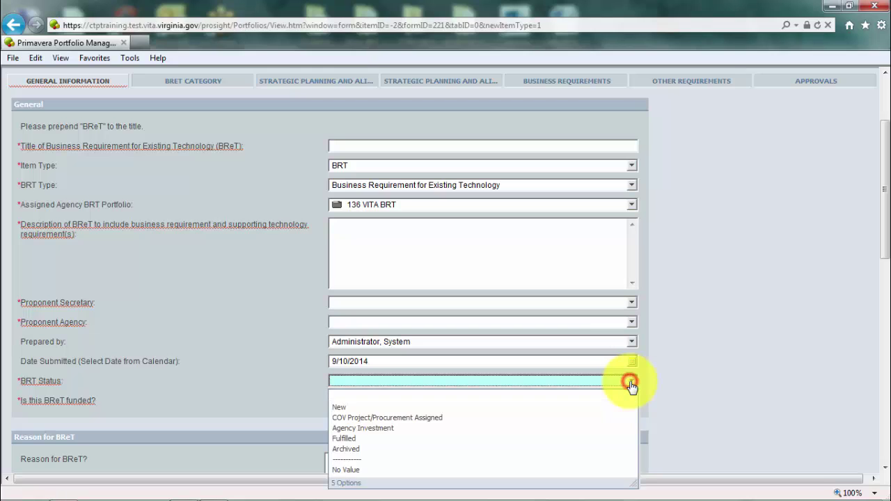
pyautogui.click(360, 407)
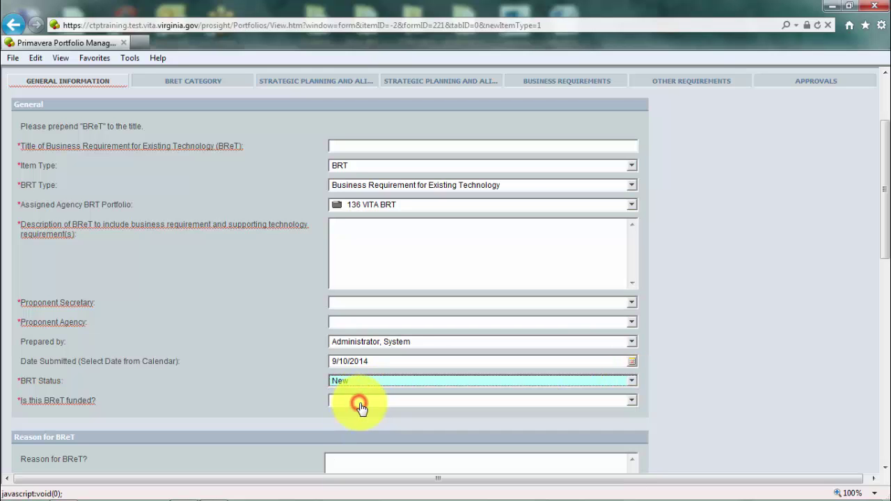
pyautogui.click(636, 403)
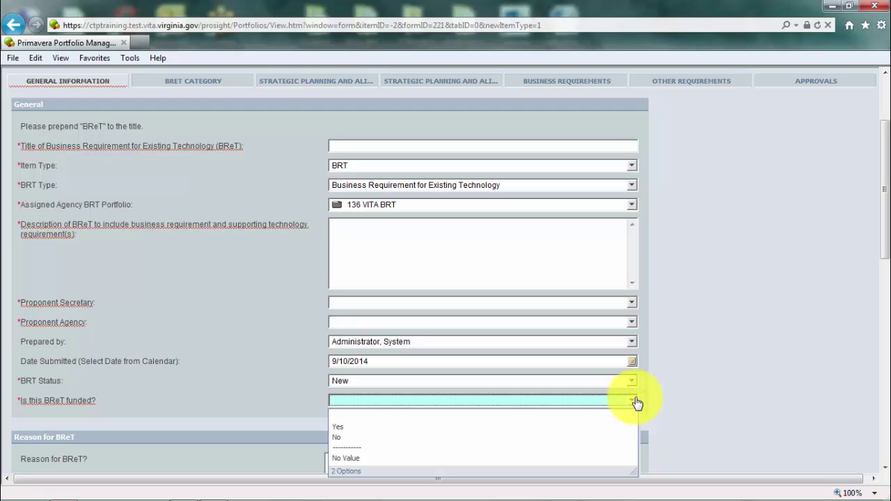
pyautogui.click(380, 427)
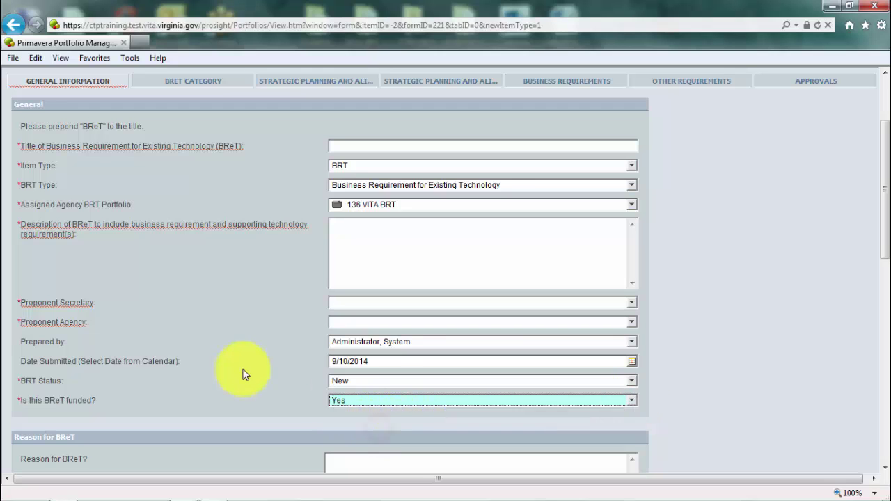
pyautogui.scroll(-4, 240, 364)
# - Answer Yes to the State/Federal Mandate or Audit finding question
pyautogui.scroll(-2, 240, 364)
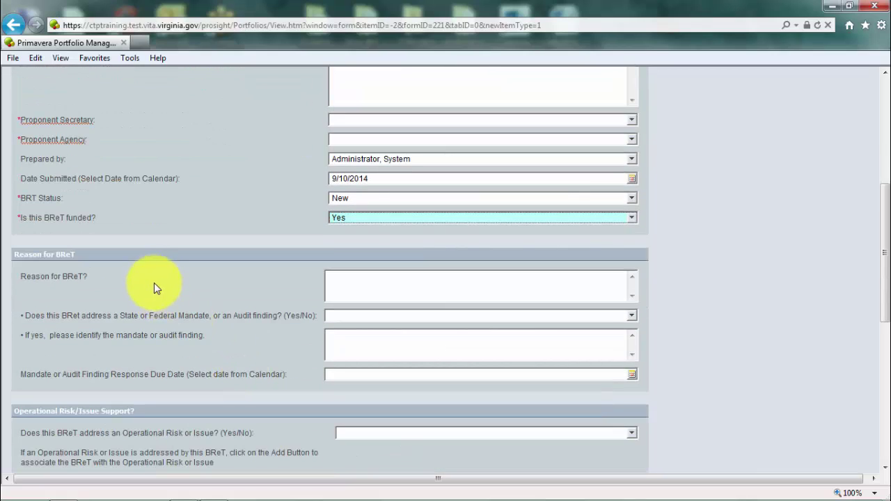
pyautogui.click(388, 282)
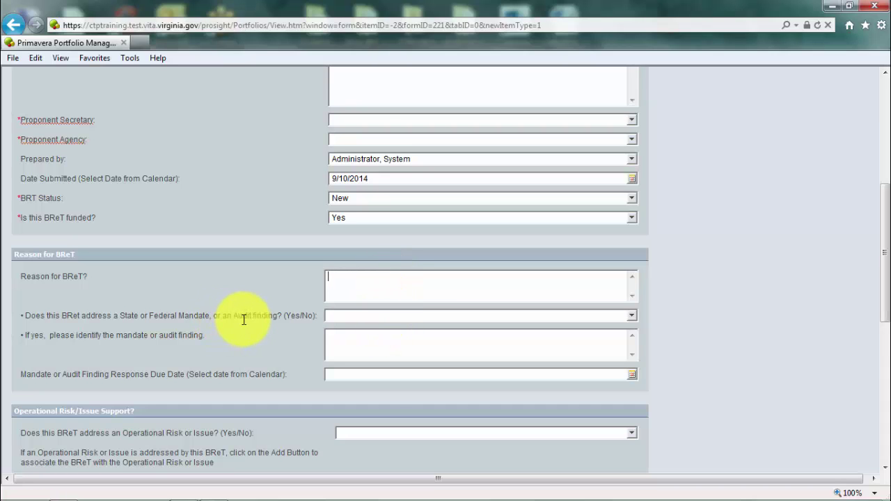
pyautogui.click(631, 315)
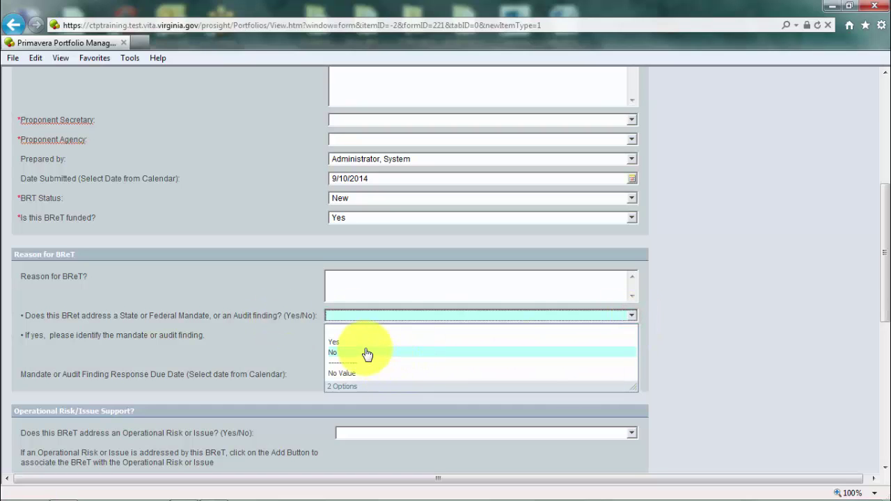
pyautogui.click(365, 342)
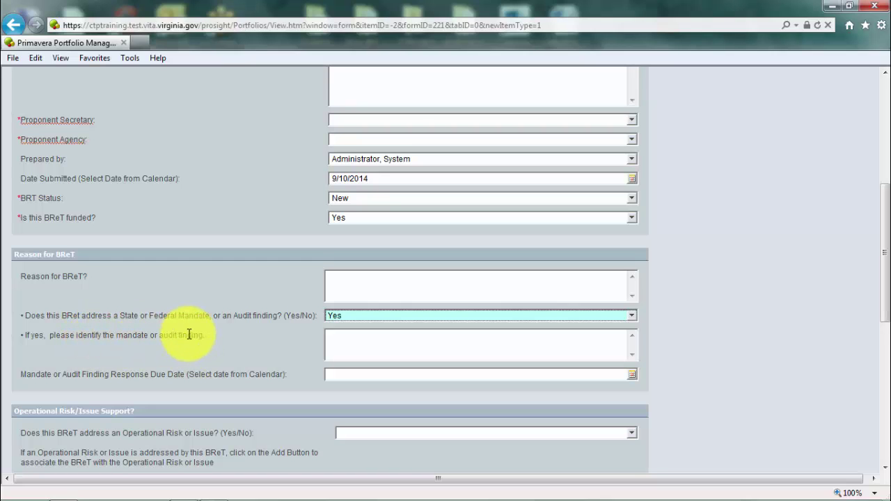
pyautogui.click(354, 374)
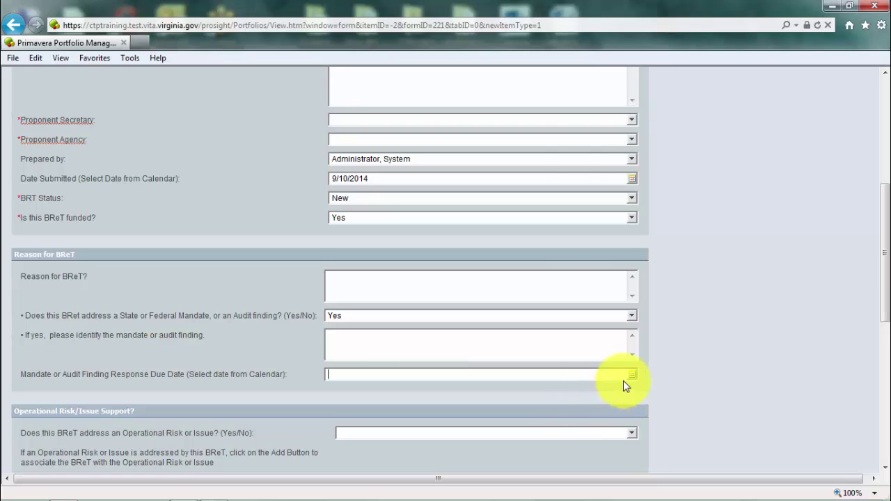
# - Answer Yes to whether the BReT addresses an Operational Risk or Issue
pyautogui.scroll(-3, 648, 381)
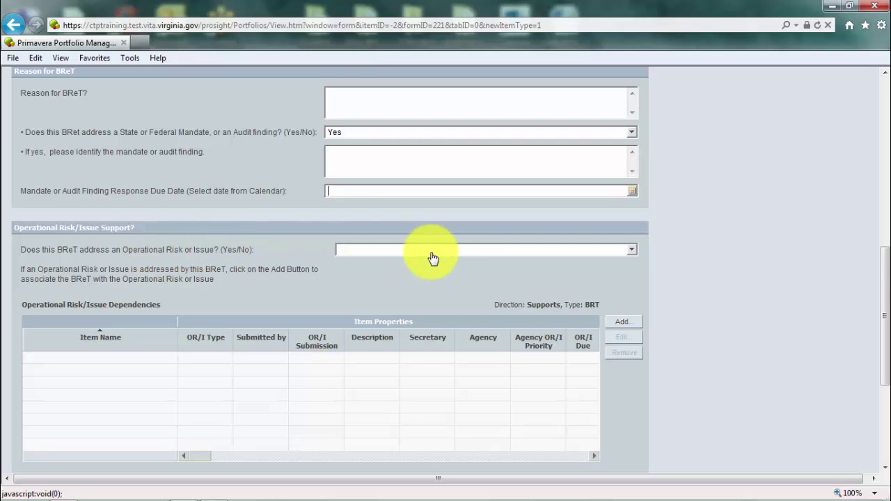
pyautogui.click(630, 251)
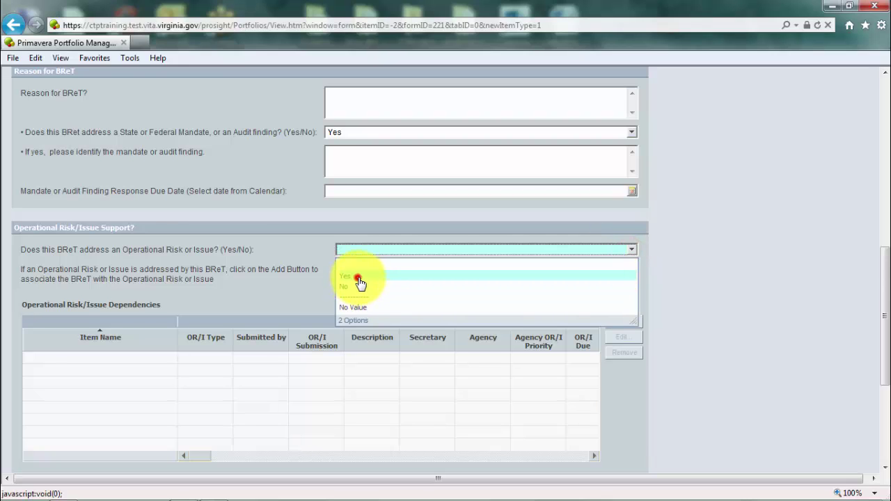
pyautogui.click(357, 277)
pyautogui.scroll(-1, 726, 323)
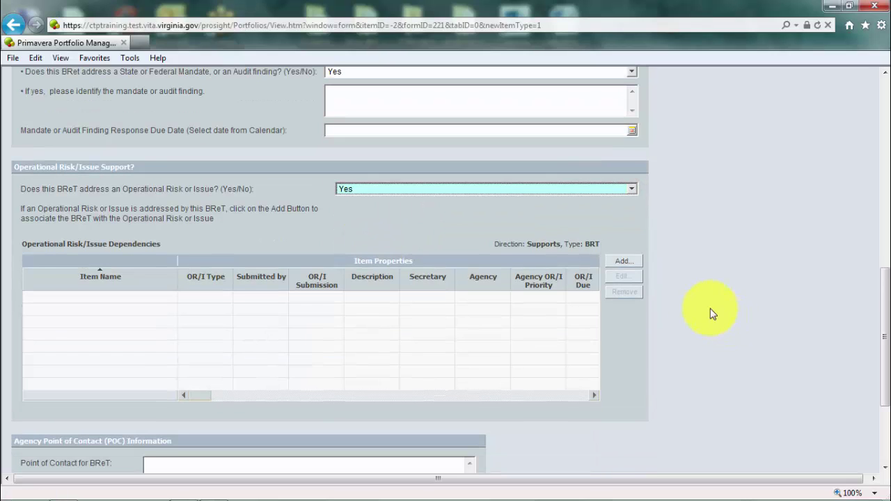
# - Add Training ORI 2 from the 136 VITA OR/I portfolio as an Operational Risk/Issue dependency
pyautogui.click(636, 263)
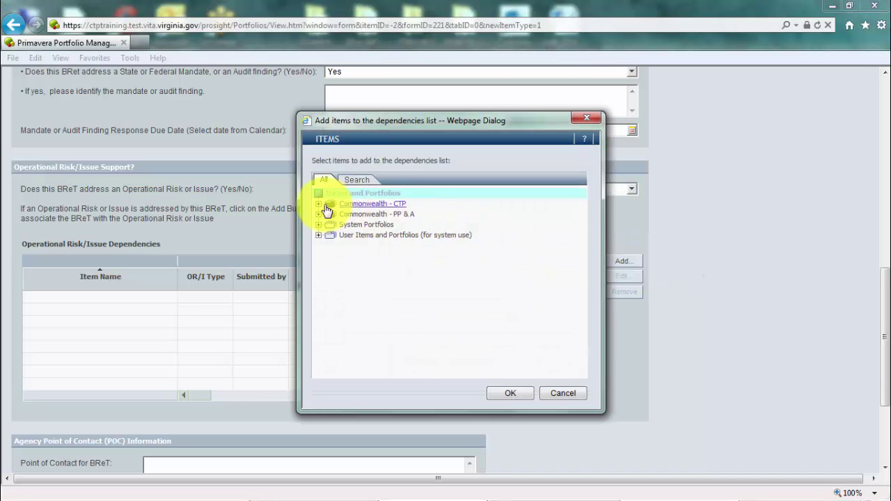
pyautogui.click(318, 204)
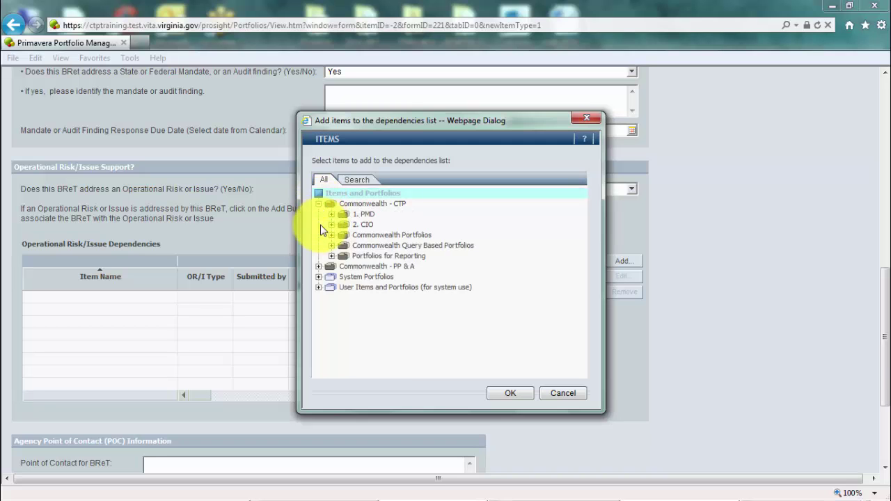
pyautogui.click(332, 236)
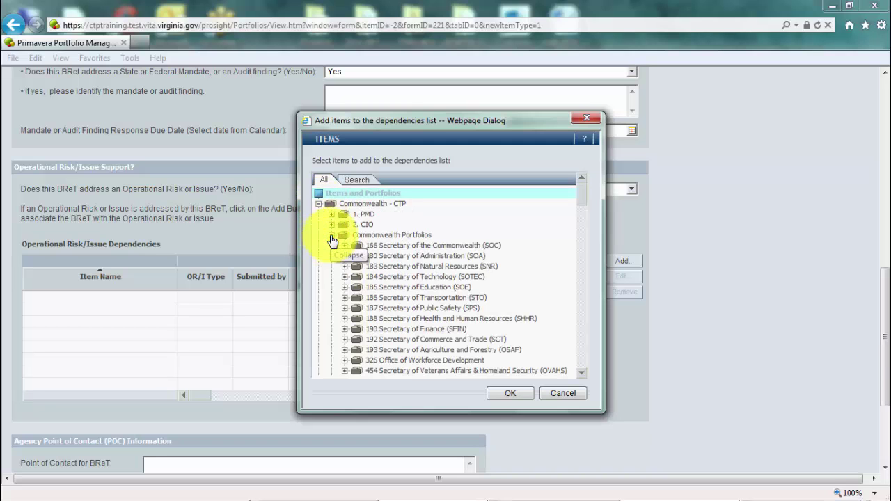
pyautogui.click(345, 278)
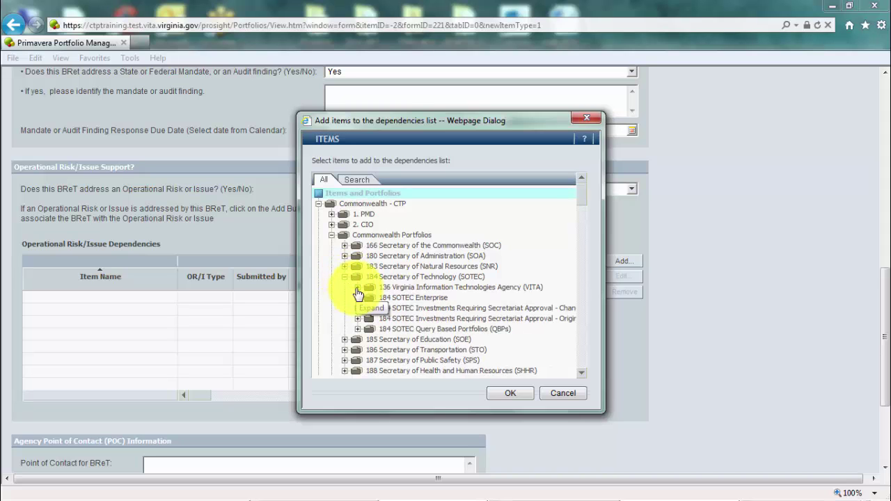
pyautogui.click(357, 288)
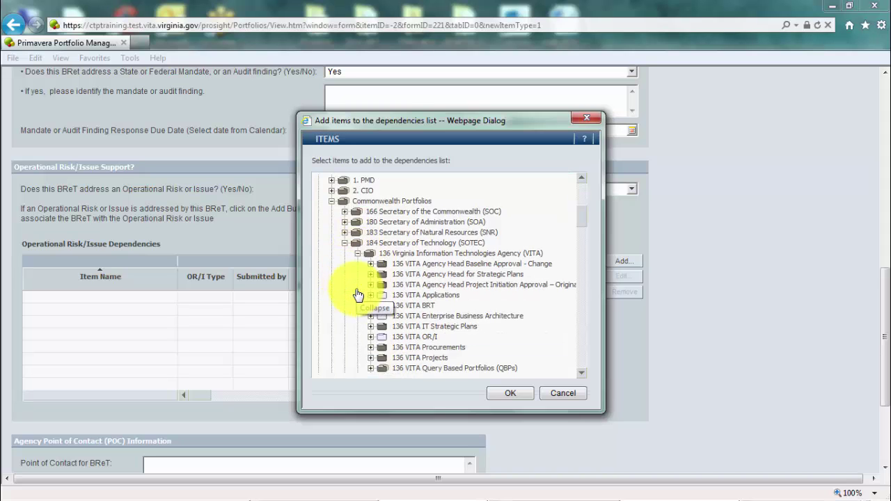
pyautogui.scroll(-1, 354, 290)
pyautogui.click(370, 337)
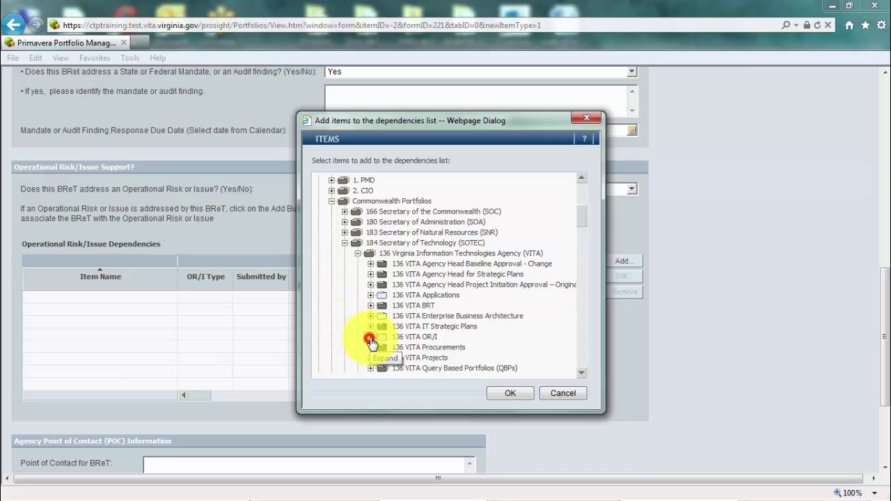
pyautogui.scroll(-1, 372, 342)
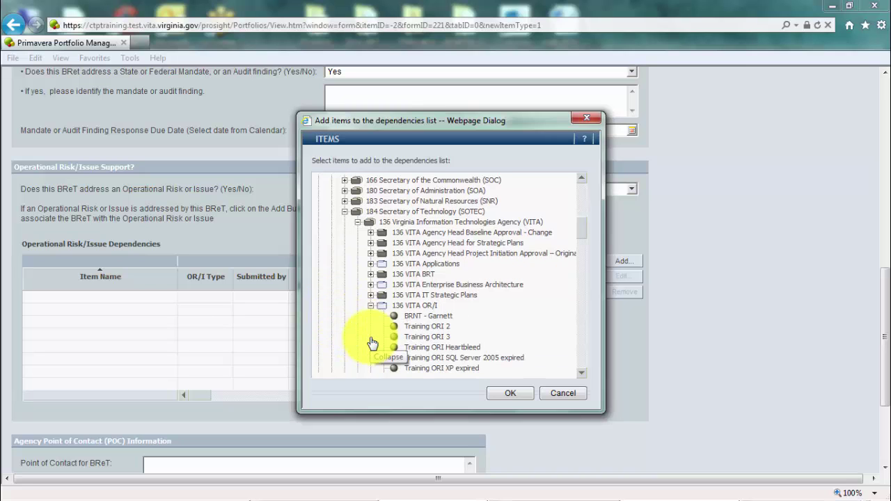
pyautogui.click(432, 326)
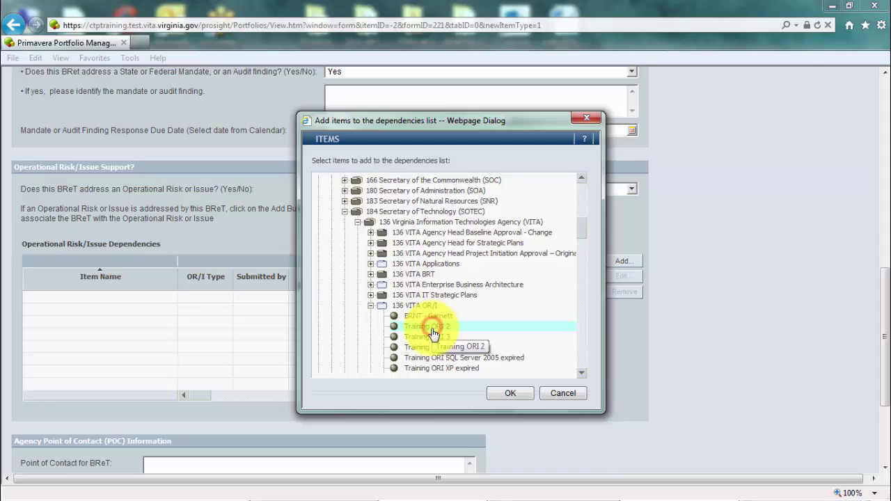
pyautogui.click(496, 394)
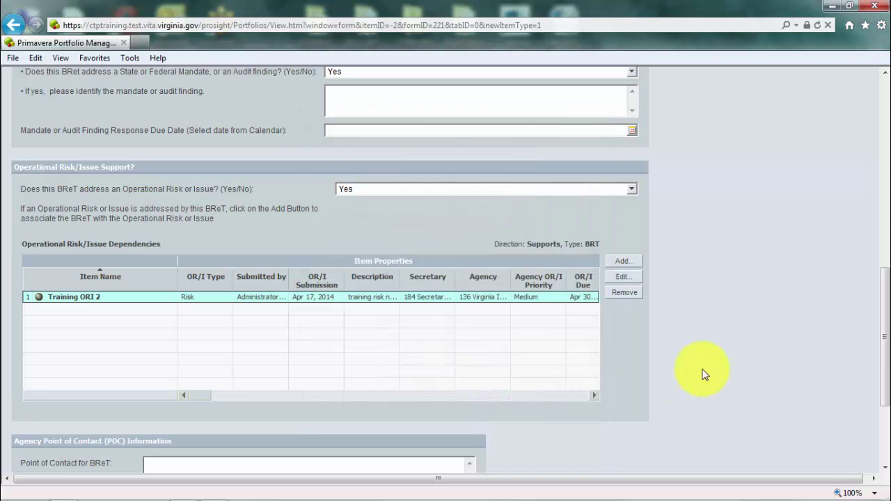
pyautogui.scroll(-1, 726, 368)
pyautogui.scroll(-3, 726, 368)
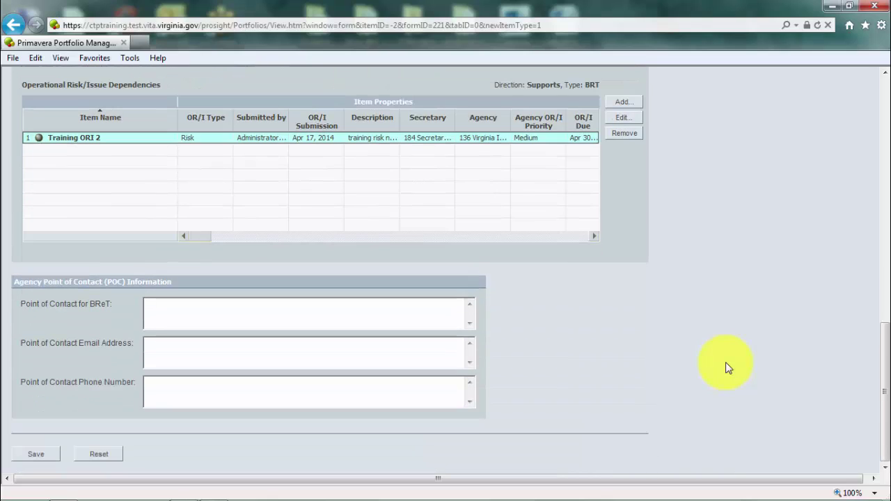
pyautogui.click(196, 308)
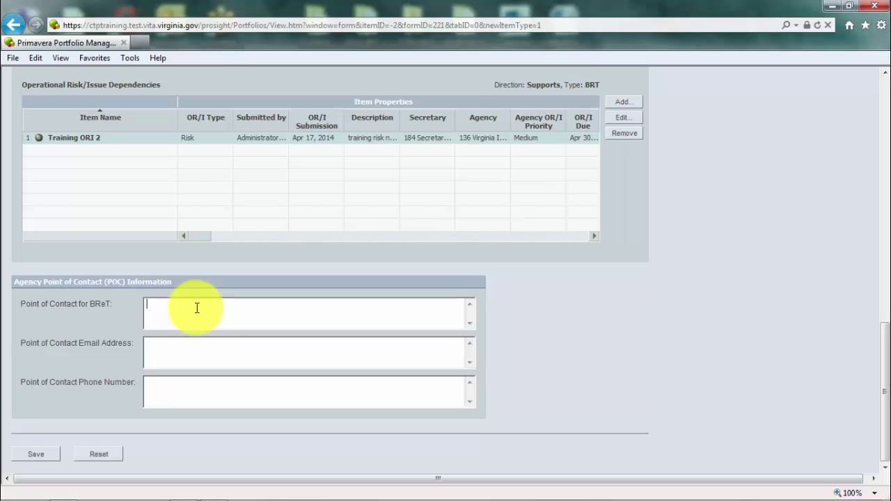
pyautogui.click(179, 356)
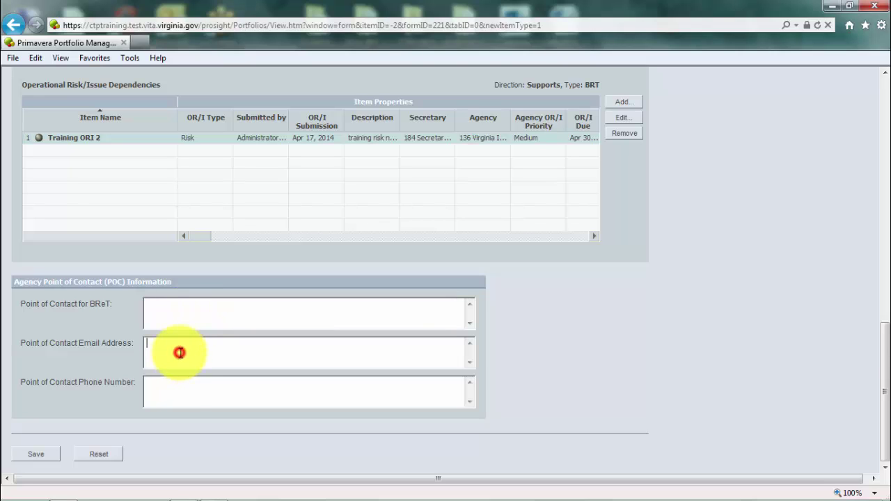
pyautogui.click(178, 388)
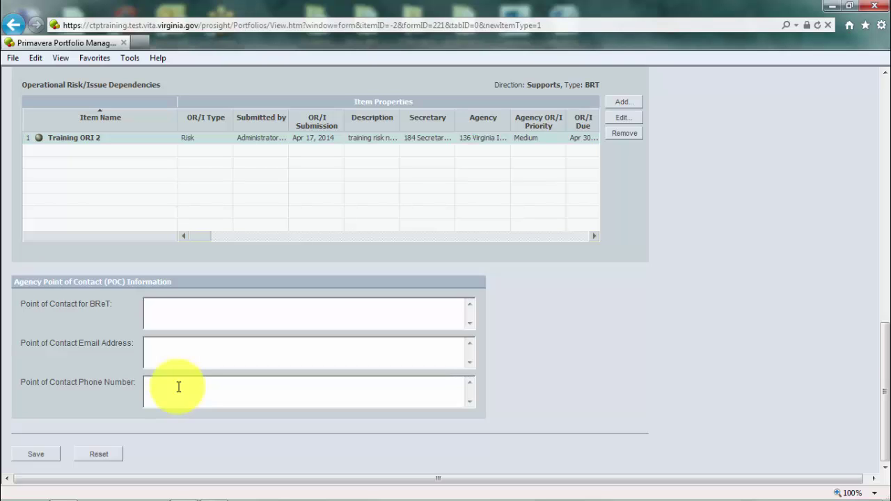
pyautogui.scroll(15, 178, 387)
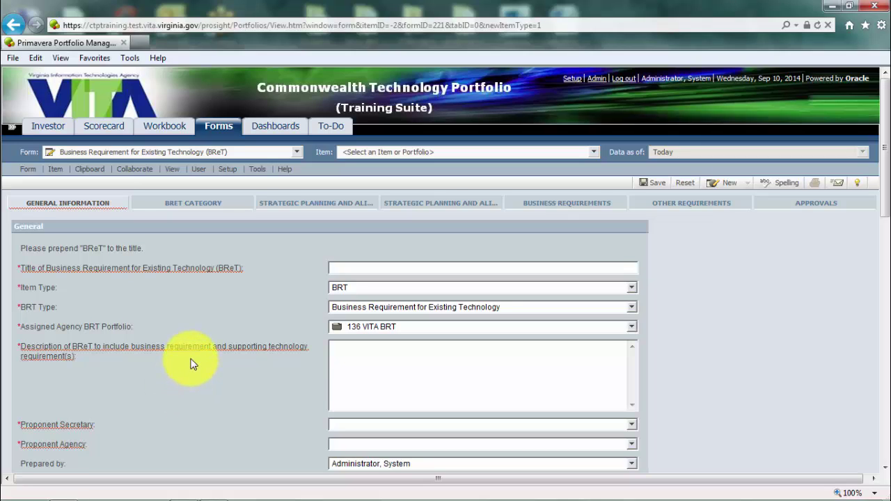
pyautogui.click(210, 207)
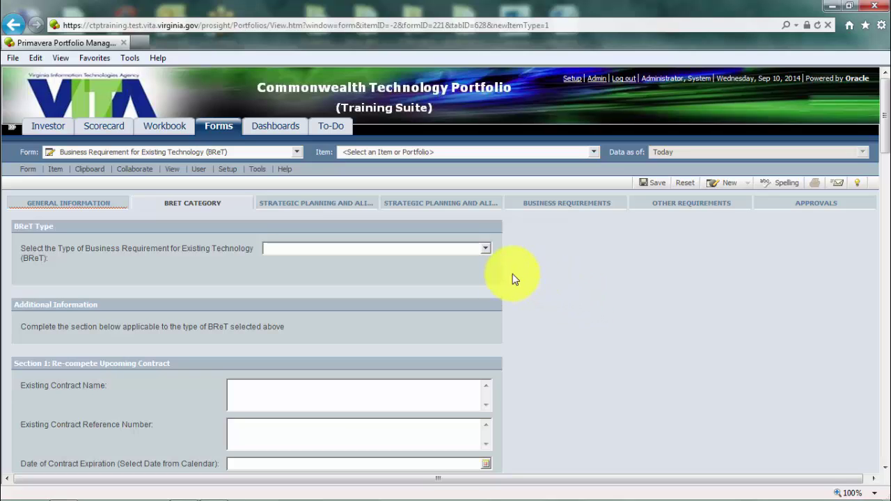
pyautogui.click(486, 251)
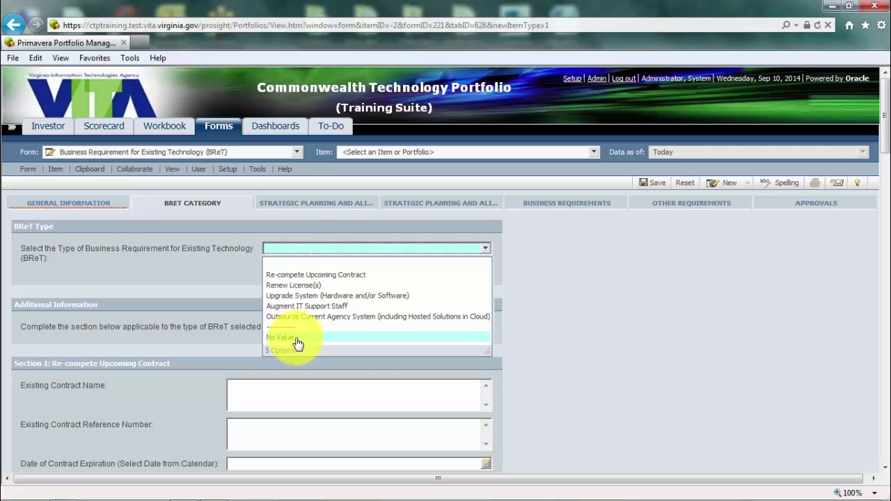
pyautogui.click(578, 279)
pyautogui.scroll(-1, 579, 280)
pyautogui.scroll(-2, 579, 279)
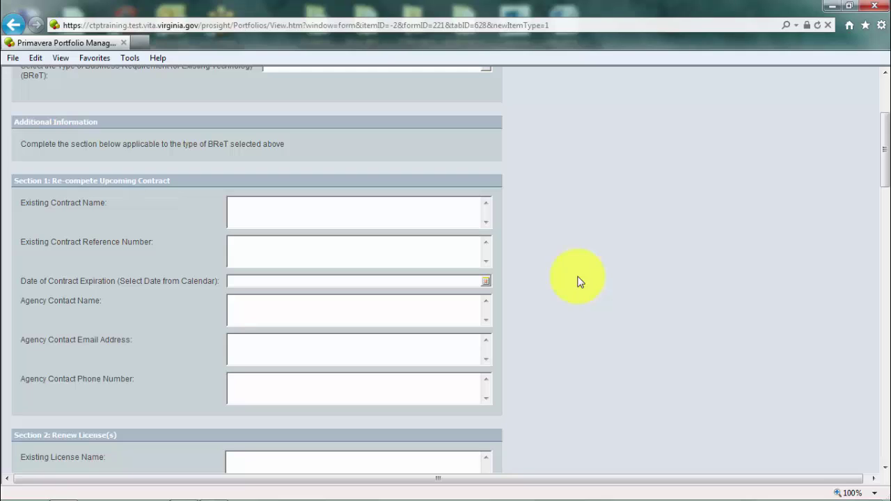
pyautogui.scroll(1, 578, 280)
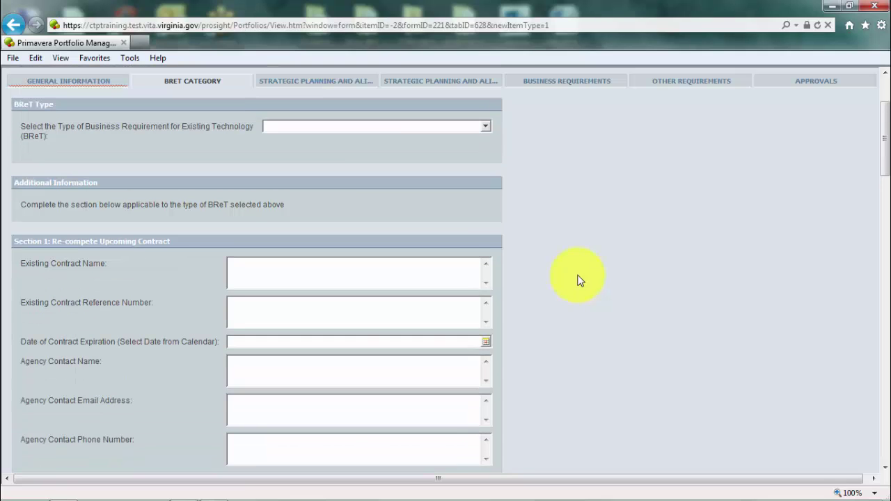
pyautogui.scroll(-1, 578, 279)
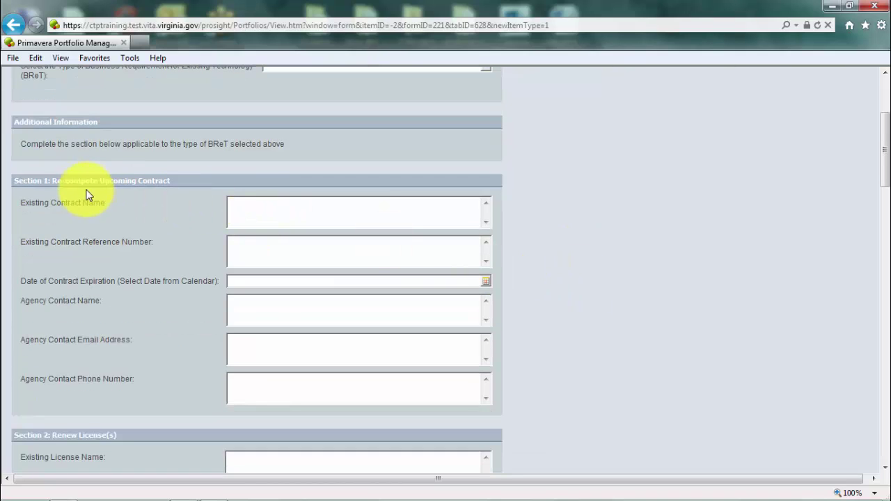
pyautogui.moveTo(56, 181); pyautogui.dragTo(170, 179)
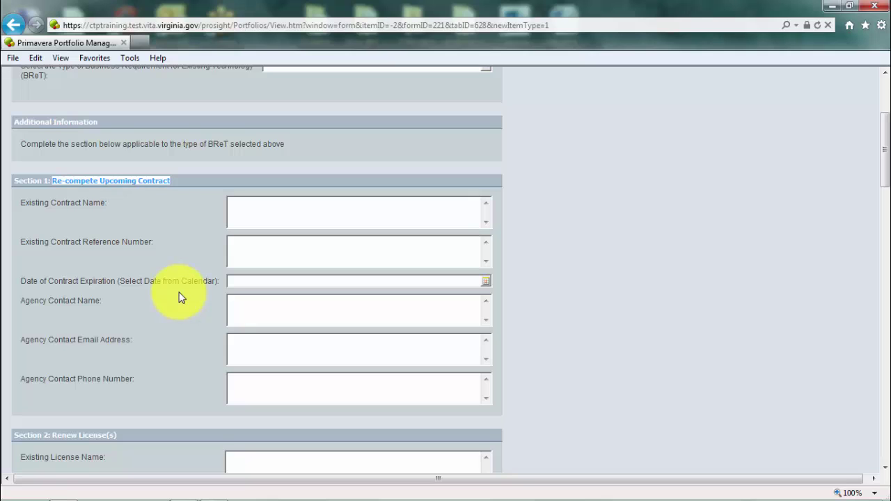
pyautogui.scroll(-1, 179, 298)
pyautogui.scroll(-3, 179, 298)
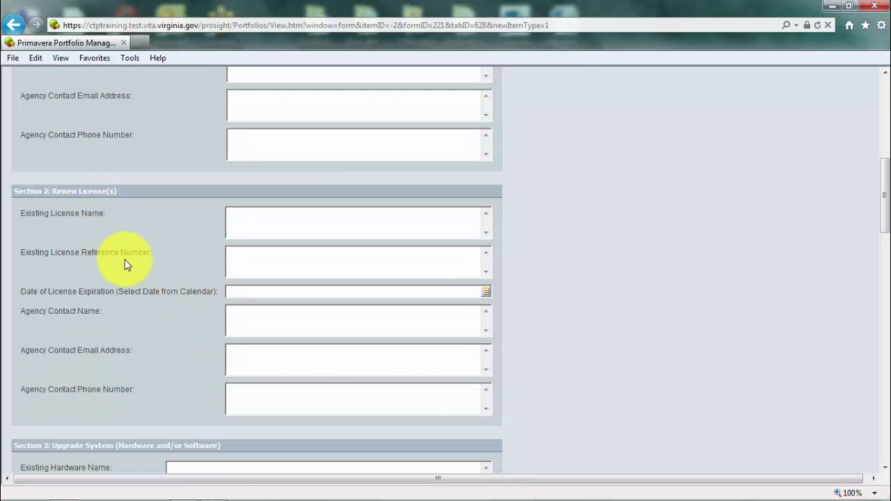
pyautogui.scroll(-4, 125, 243)
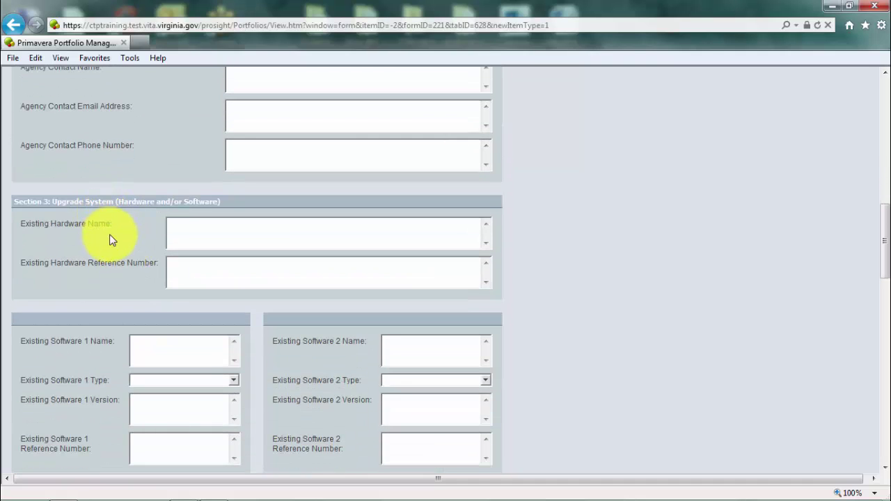
pyautogui.scroll(-2, 110, 235)
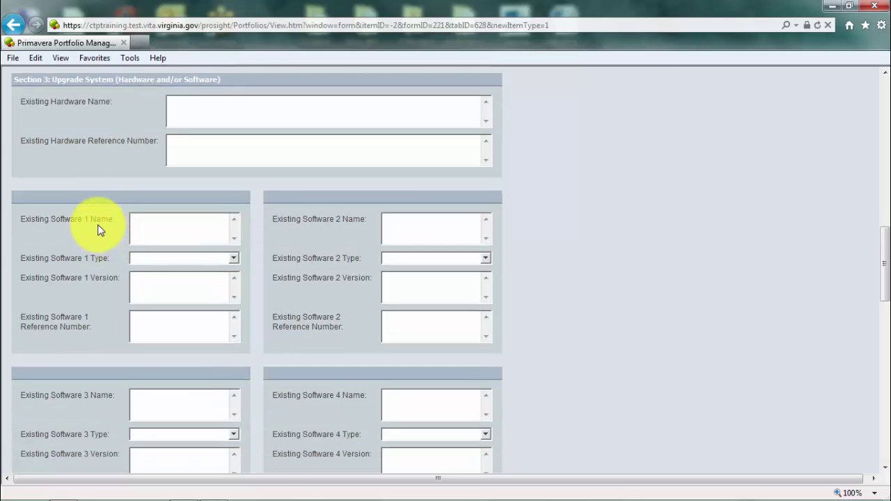
pyautogui.scroll(-4, 98, 228)
pyautogui.scroll(-2, 98, 229)
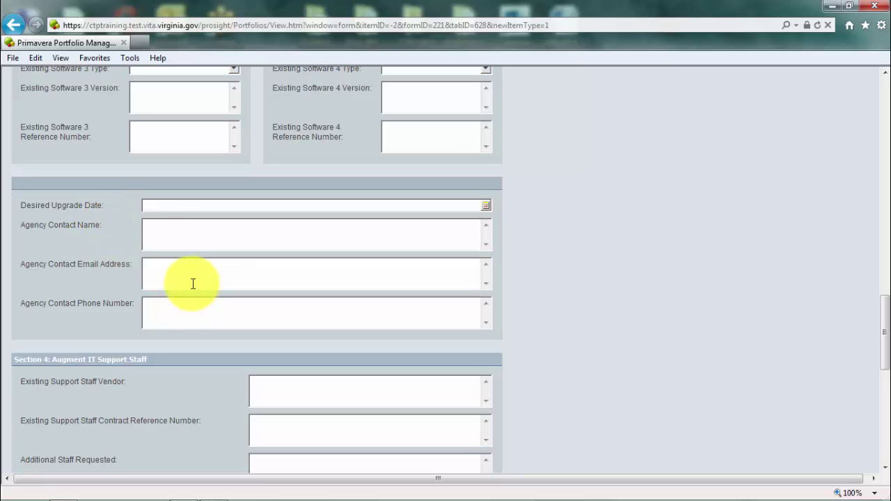
pyautogui.scroll(-5, 73, 284)
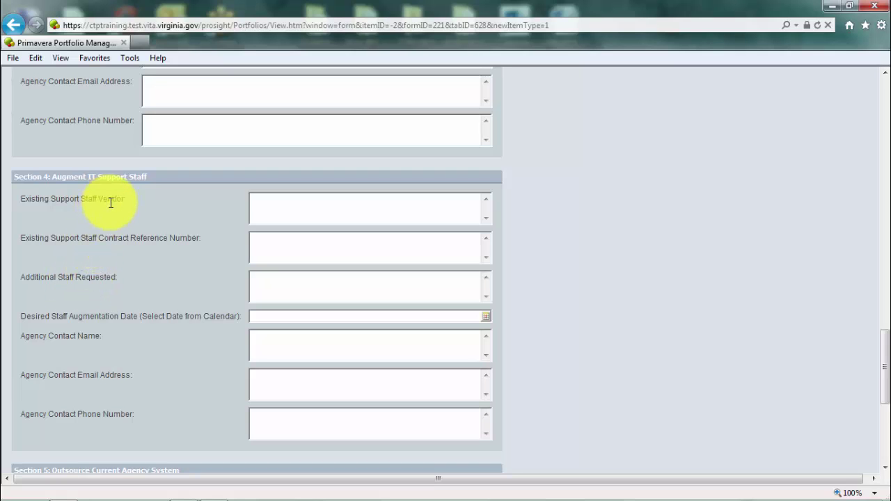
pyautogui.scroll(-7, 114, 207)
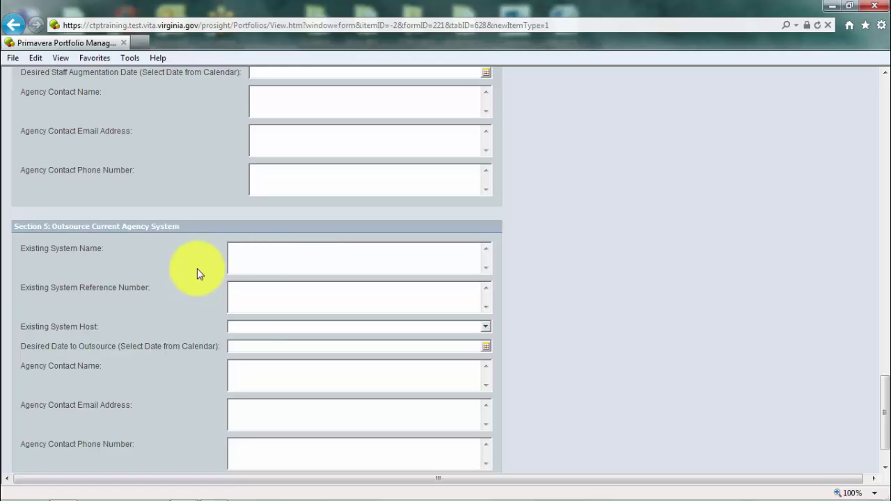
pyautogui.scroll(-2, 197, 274)
pyautogui.scroll(2, 197, 273)
pyautogui.scroll(20, 197, 273)
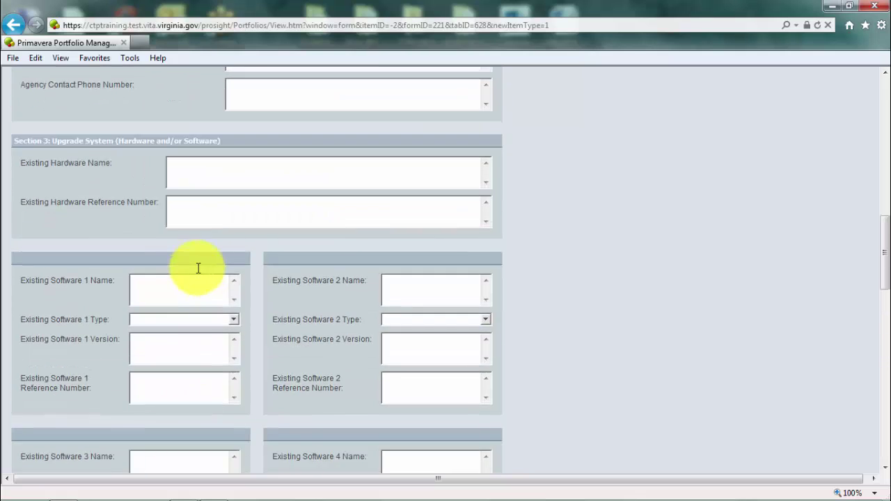
pyautogui.scroll(15, 197, 274)
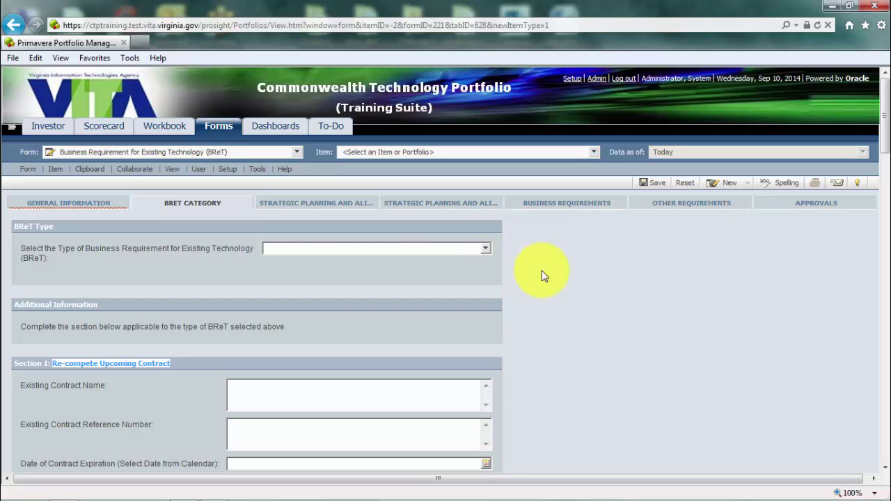
# - Review the Long Term Objectives and Governor's Priorities on the first Strategic Planning and Alignment page
pyautogui.click(330, 206)
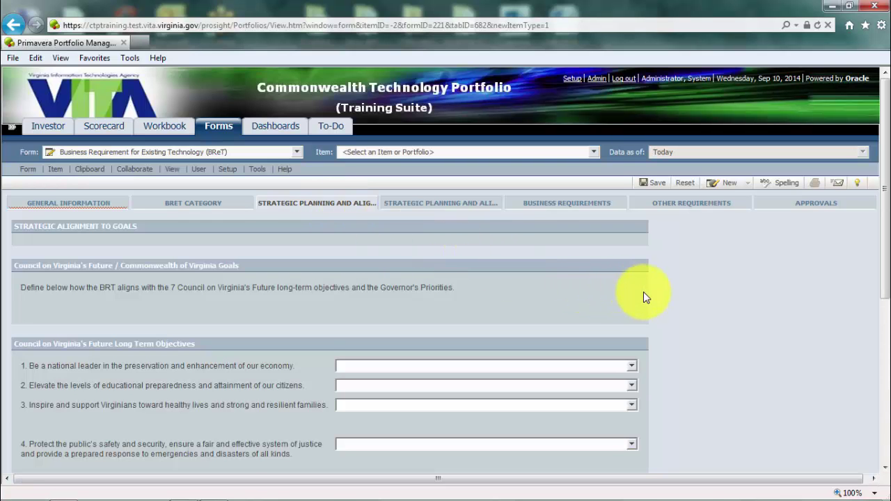
pyautogui.scroll(-2, 644, 296)
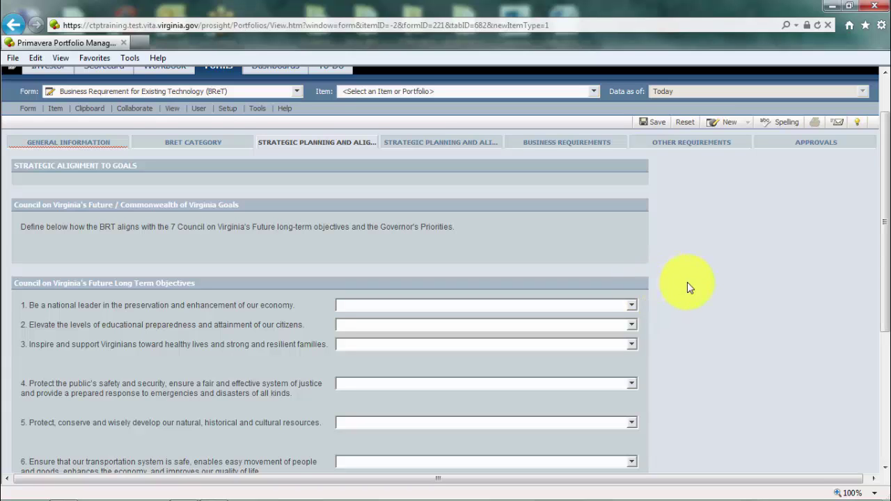
pyautogui.scroll(-1, 689, 282)
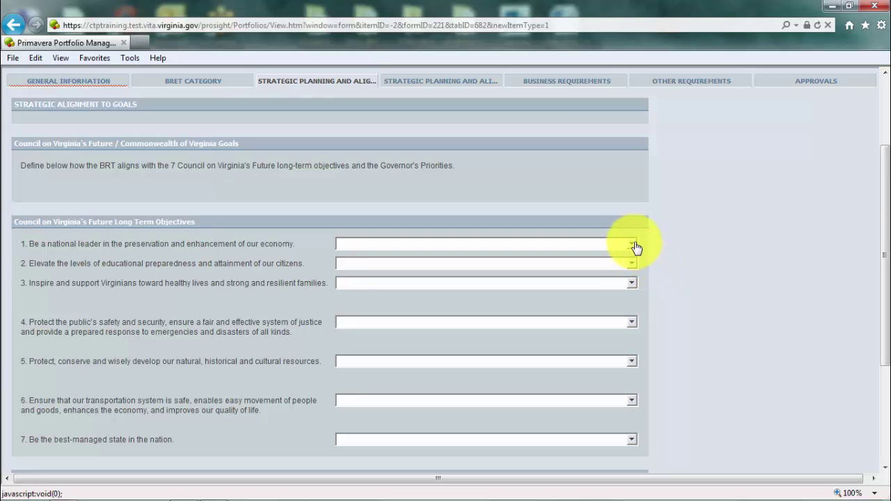
pyautogui.scroll(-1, 695, 251)
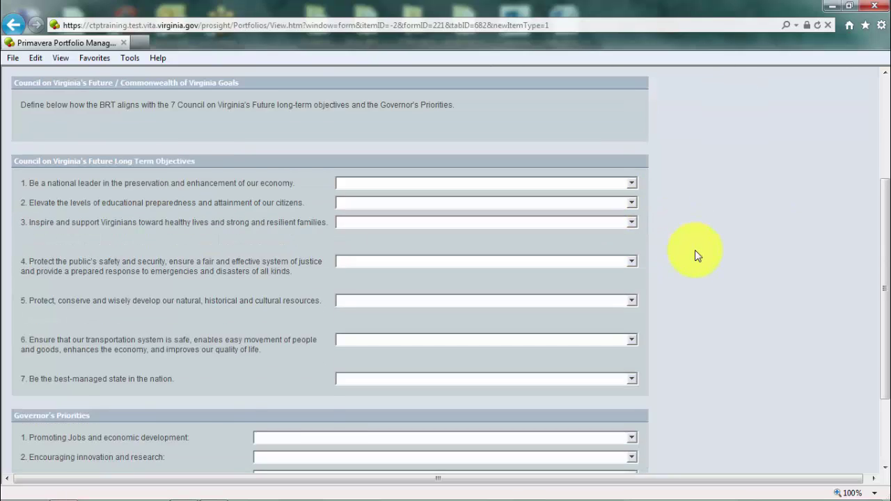
pyautogui.scroll(1, 694, 250)
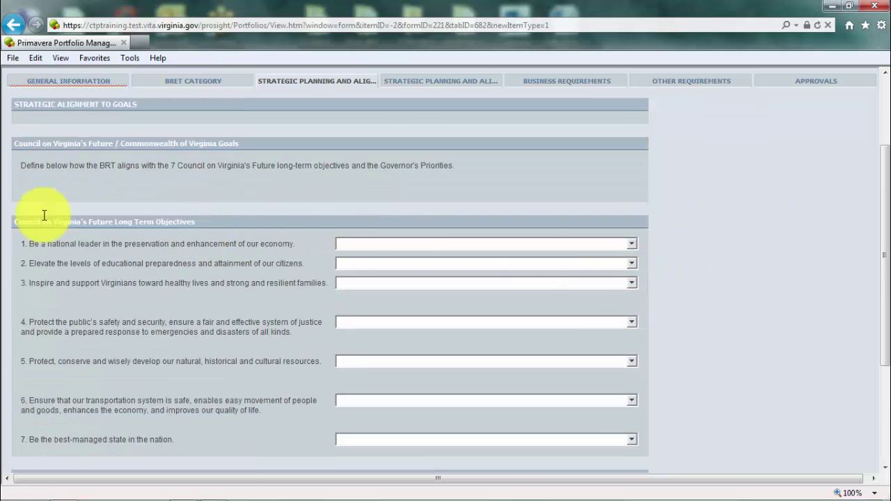
pyautogui.moveTo(15, 222); pyautogui.dragTo(199, 249)
pyautogui.click(108, 198)
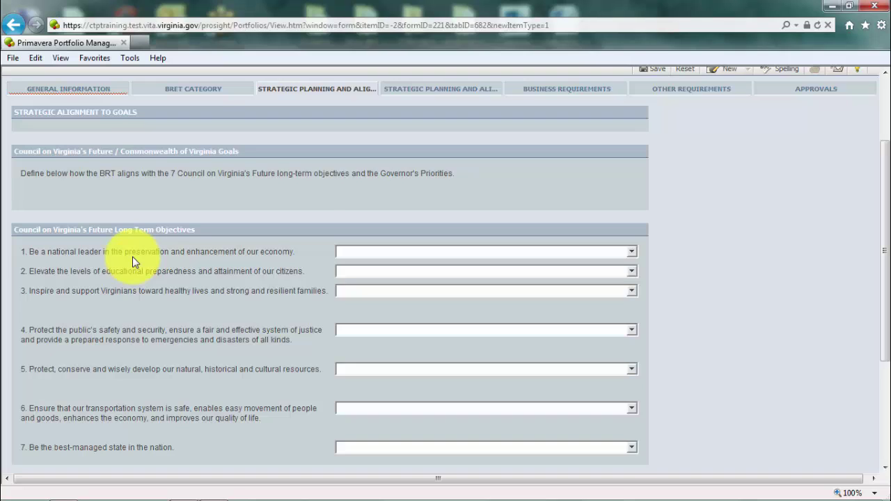
pyautogui.scroll(-3, 133, 256)
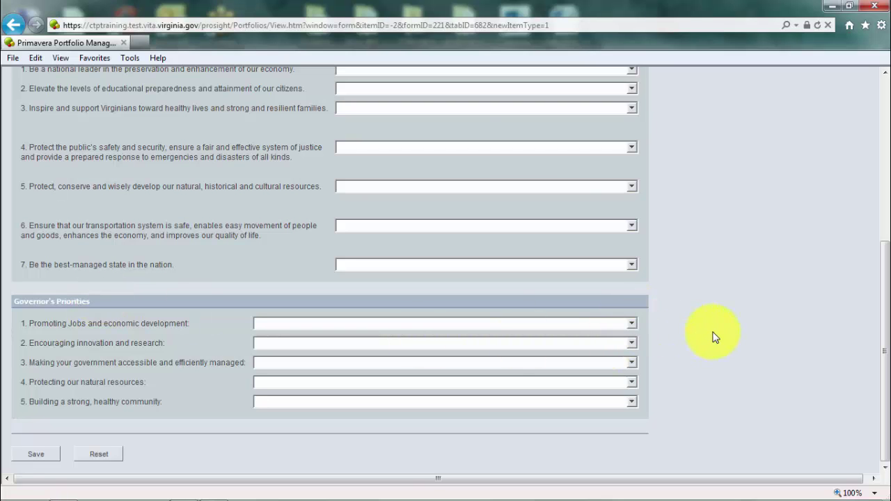
pyautogui.scroll(5, 715, 338)
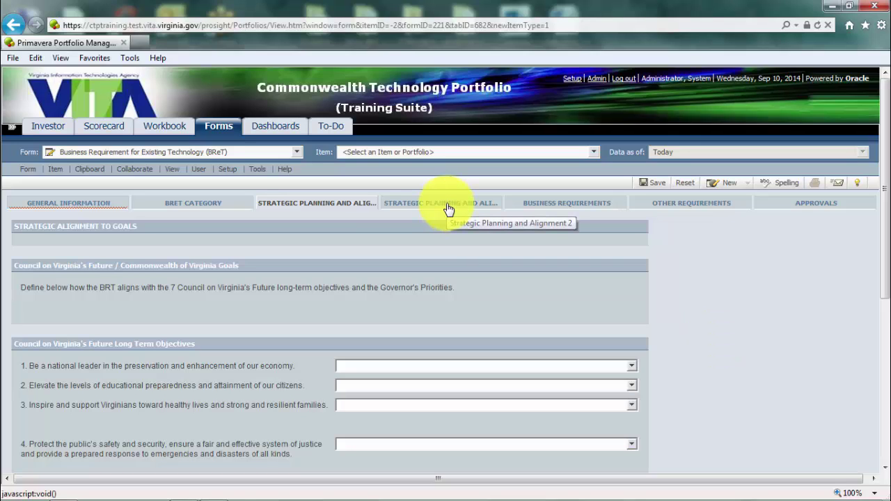
# - Look over the five Technology Business Plan initiatives on Strategic Planning and Alignment 2, leaving them unanswered
pyautogui.click(448, 209)
pyautogui.scroll(-3, 507, 284)
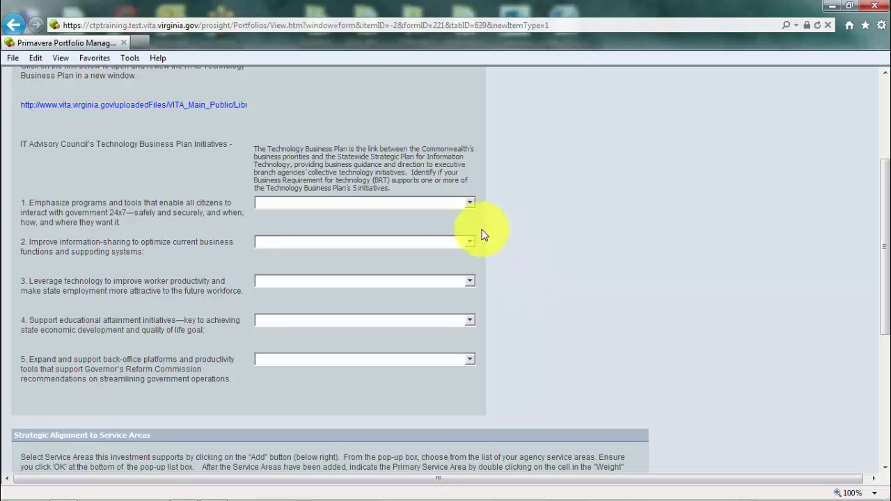
pyautogui.click(470, 202)
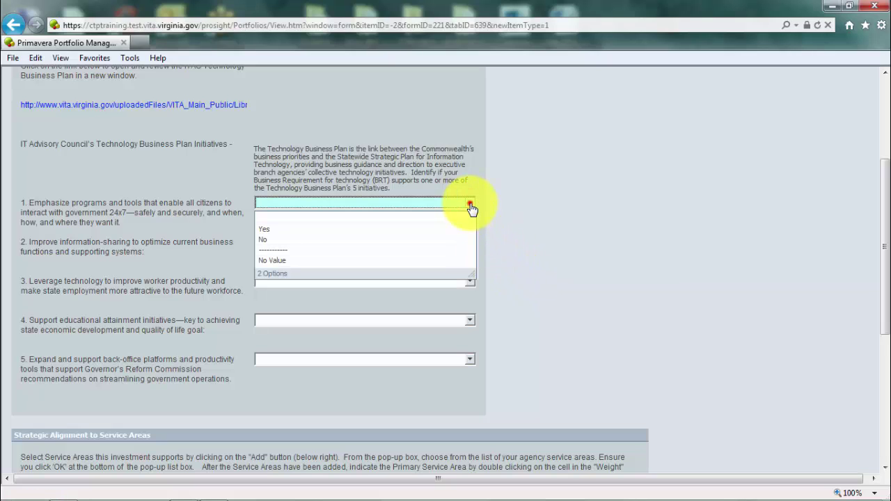
pyautogui.click(620, 237)
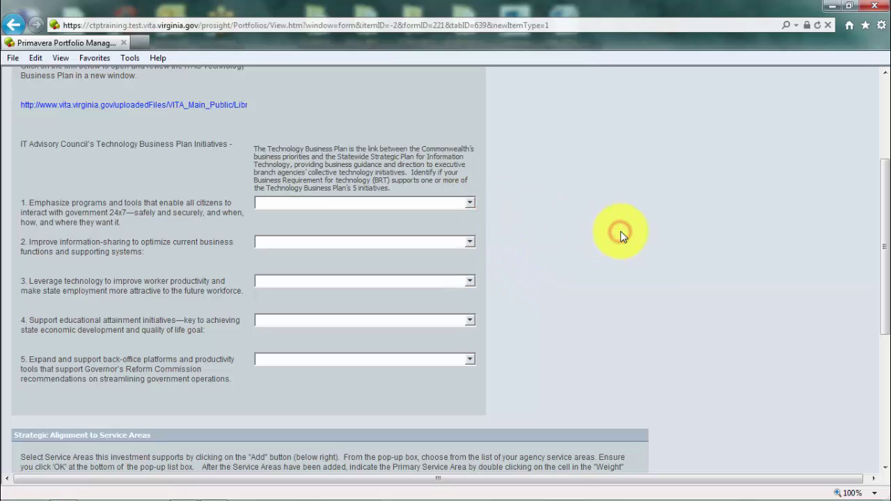
pyautogui.scroll(-4, 629, 235)
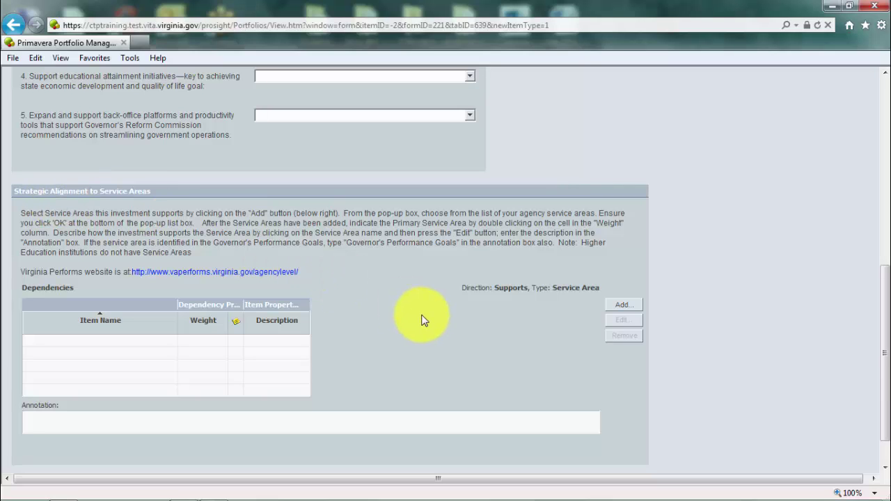
# - Add 136 VITA 75806 Undesignated Support from 136 VITA Service Areas NC as a Service Areas dependency
pyautogui.click(629, 306)
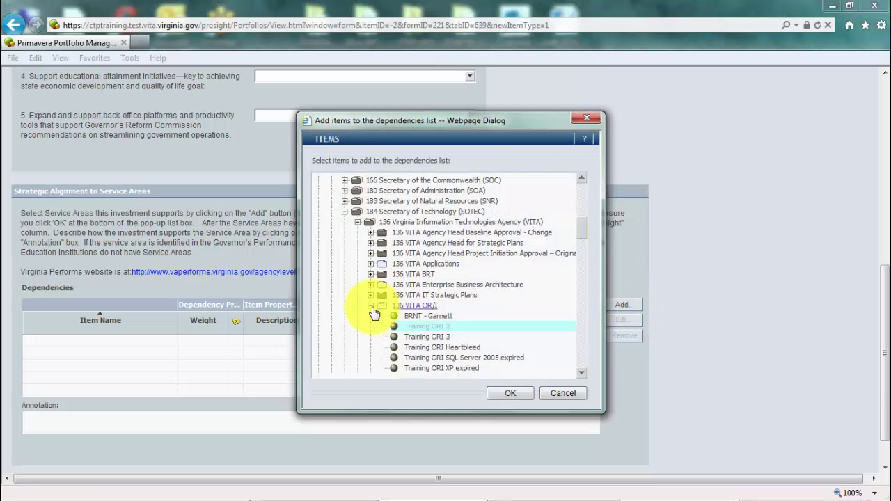
pyautogui.click(371, 306)
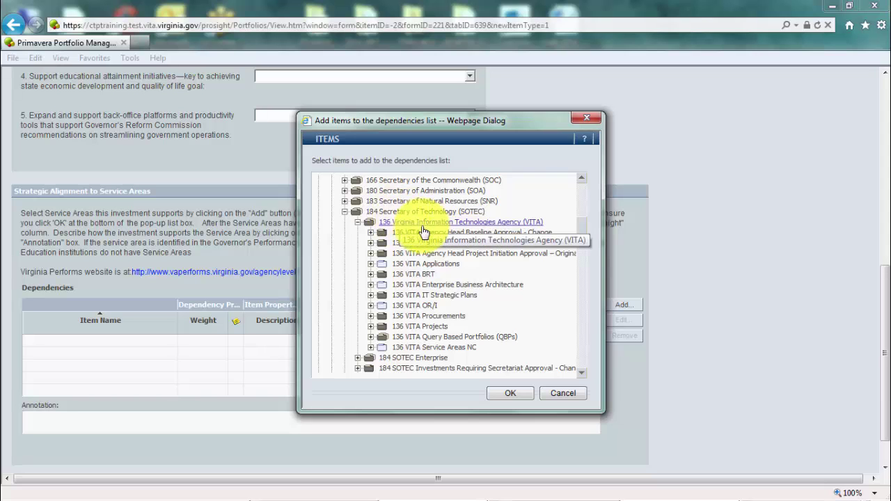
pyautogui.click(371, 347)
pyautogui.scroll(-1, 374, 355)
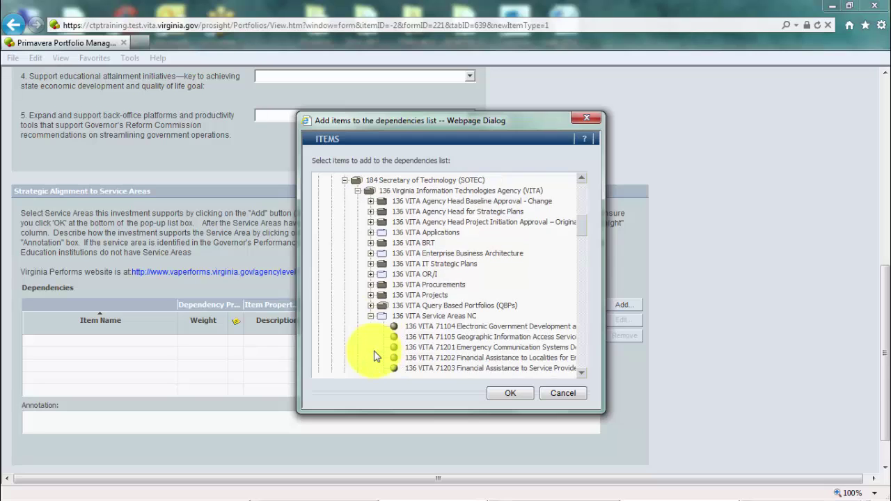
pyautogui.scroll(-1, 374, 356)
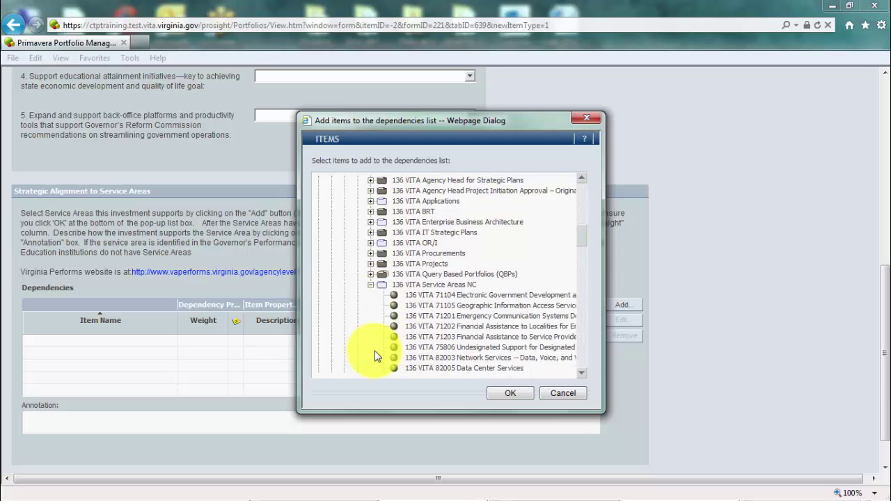
pyautogui.click(425, 348)
pyautogui.click(510, 395)
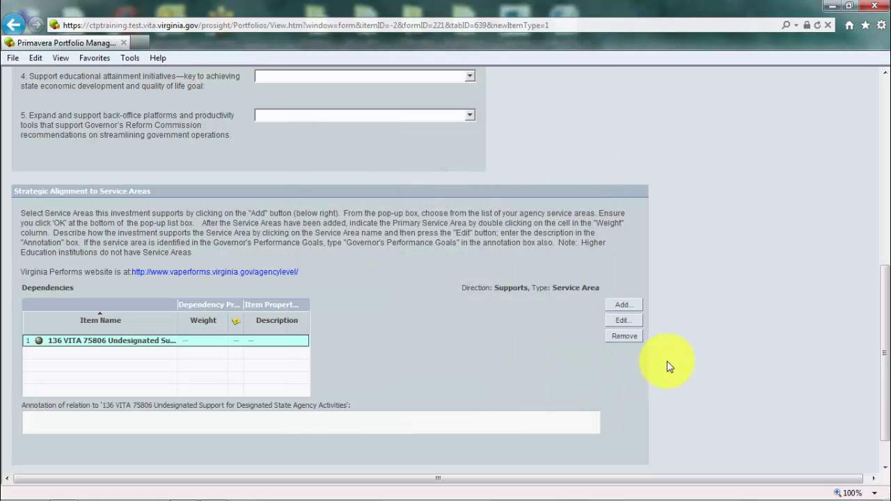
pyautogui.scroll(-1, 679, 362)
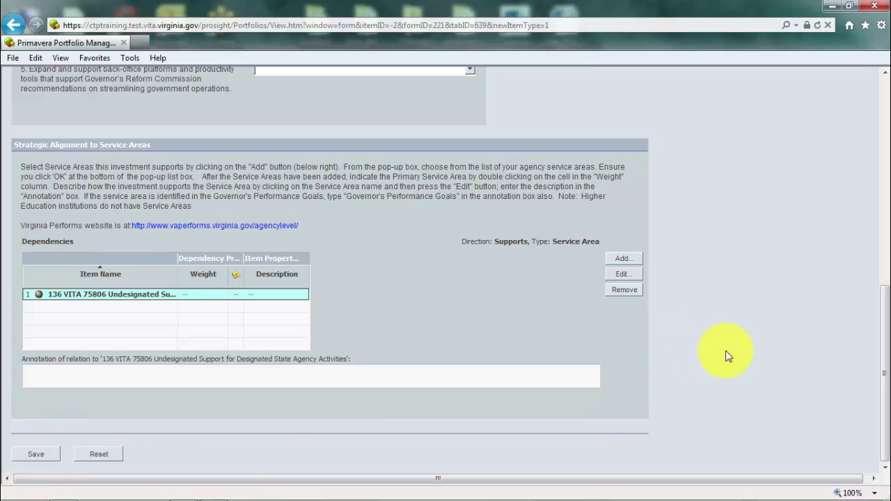
pyautogui.scroll(6, 728, 357)
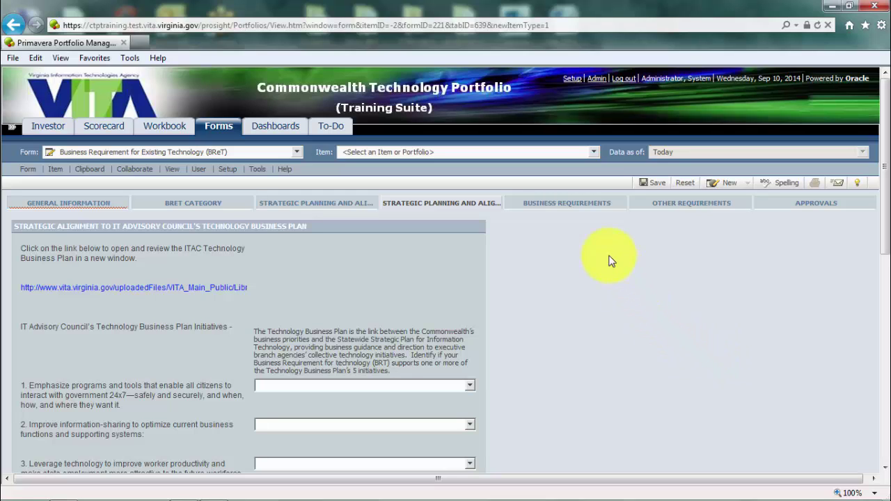
# - Try the Business Requirements page, then go back to General Information after its agency-name notice
pyautogui.click(576, 205)
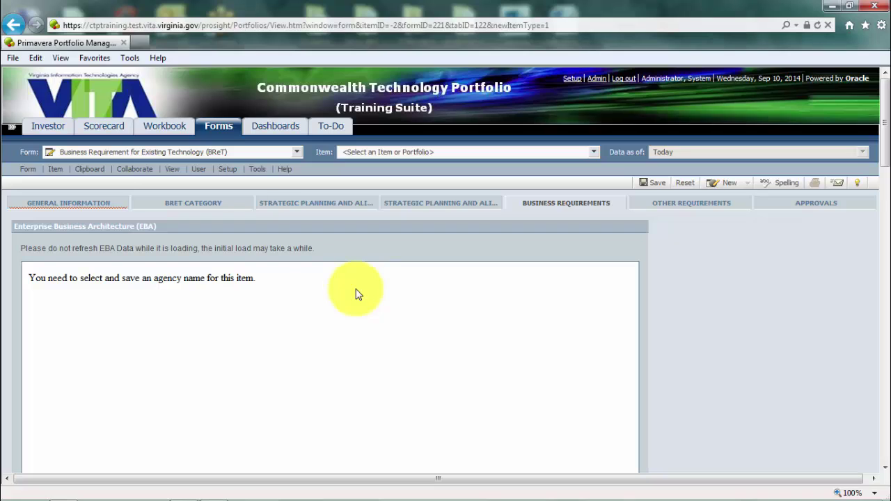
pyautogui.click(112, 208)
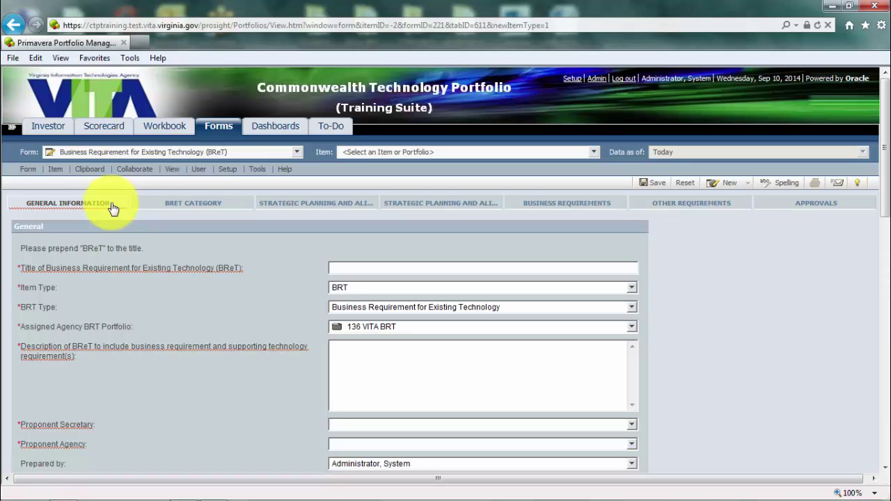
# - Title the BReT 'Training BRet Sept 19' and paste the same text into Description
pyautogui.click(350, 267)
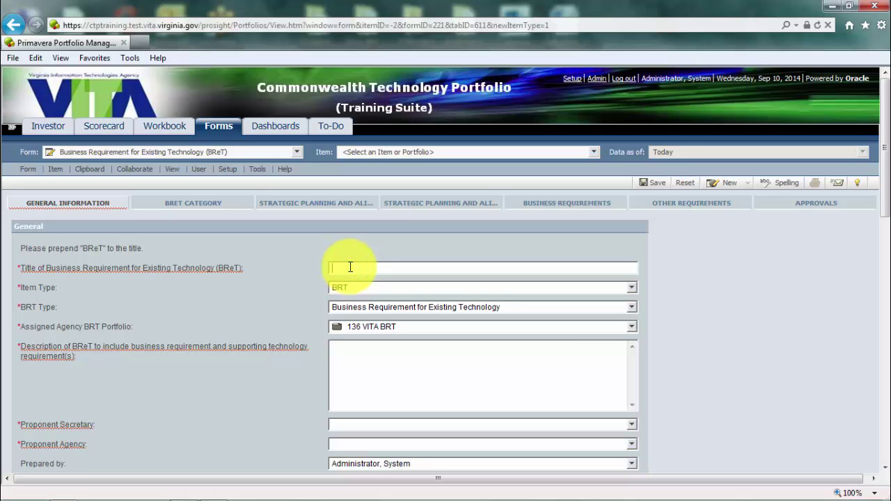
pyautogui.write('Trai')
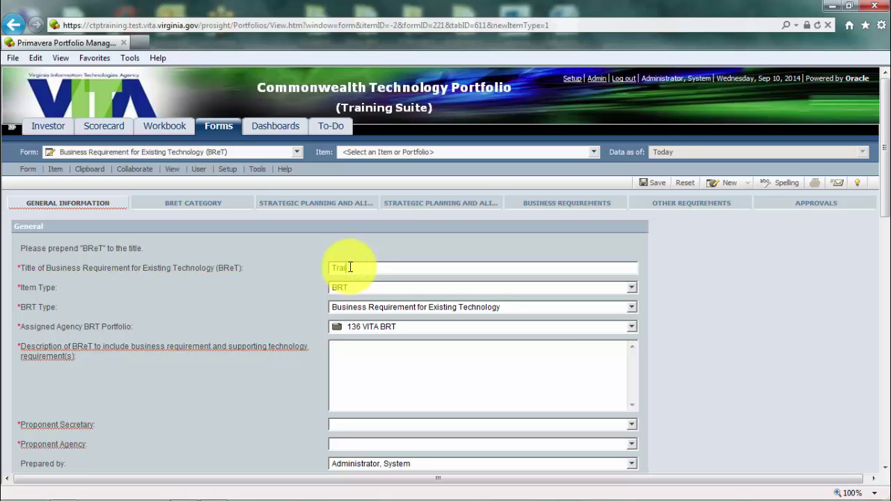
pyautogui.write('ning BRet Sept 19')
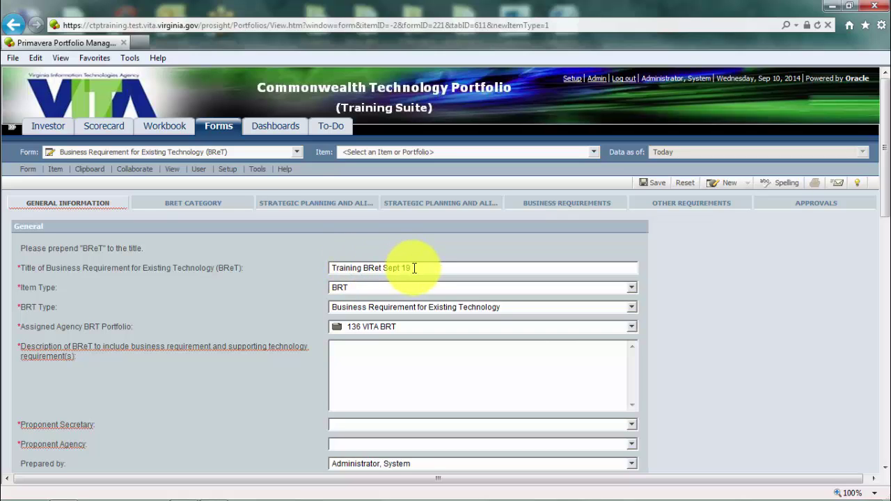
pyautogui.click(413, 268)
pyautogui.moveTo(411, 267); pyautogui.dragTo(344, 268)
pyautogui.hotkey('ctrl', 'c')
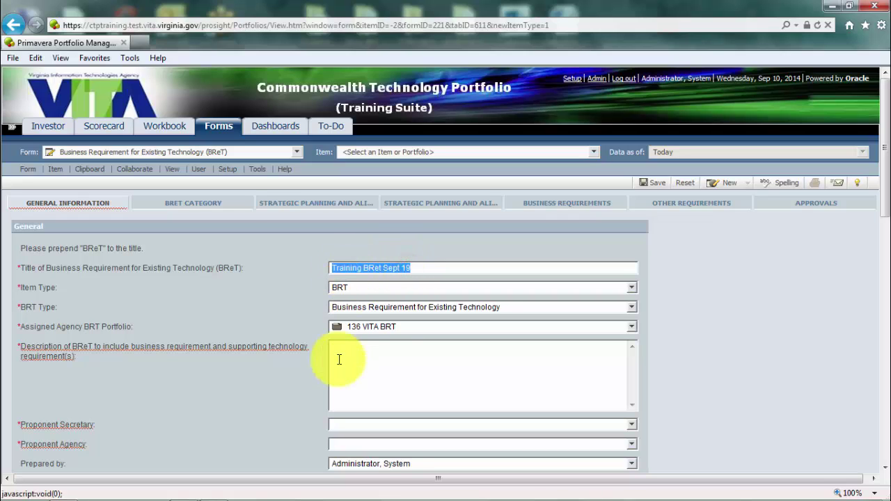
pyautogui.click(346, 360)
pyautogui.hotkey('ctrl', 'v')
# - Set the proponent secretary to 184 Secretary of Technology and agency to 136 Virginia Information Technologies Agency
pyautogui.scroll(-3, 354, 361)
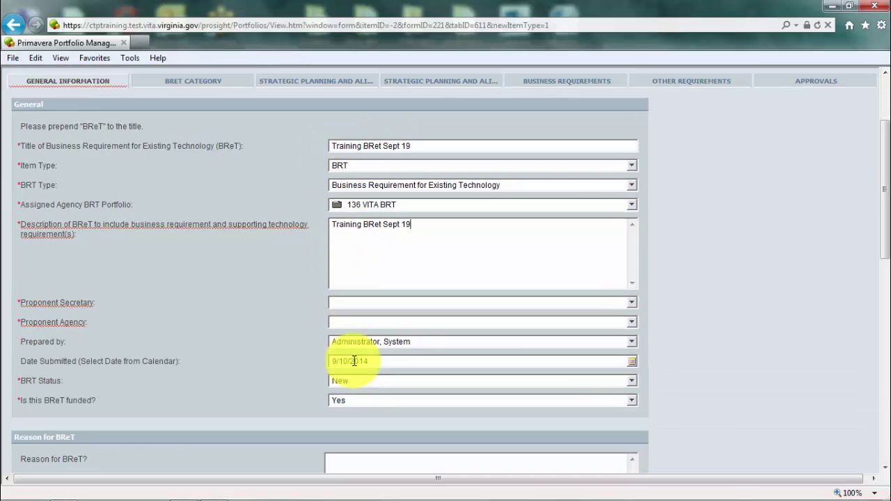
pyautogui.click(632, 302)
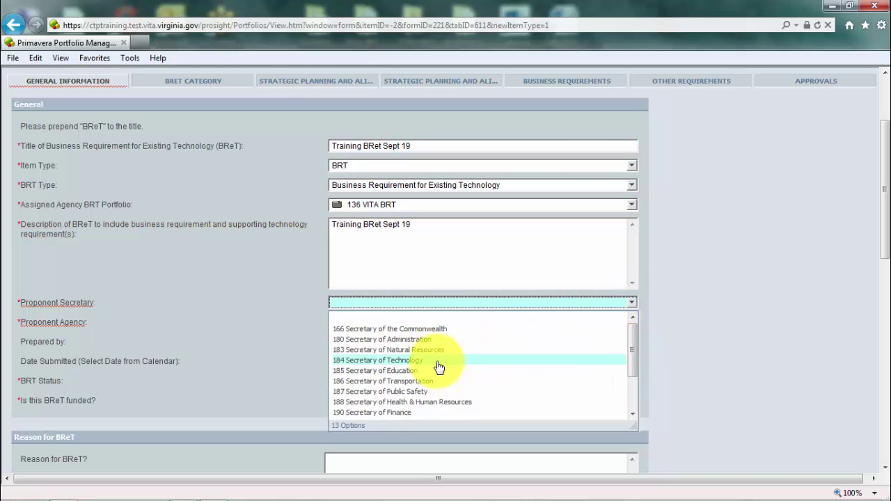
pyautogui.click(439, 361)
pyautogui.click(632, 323)
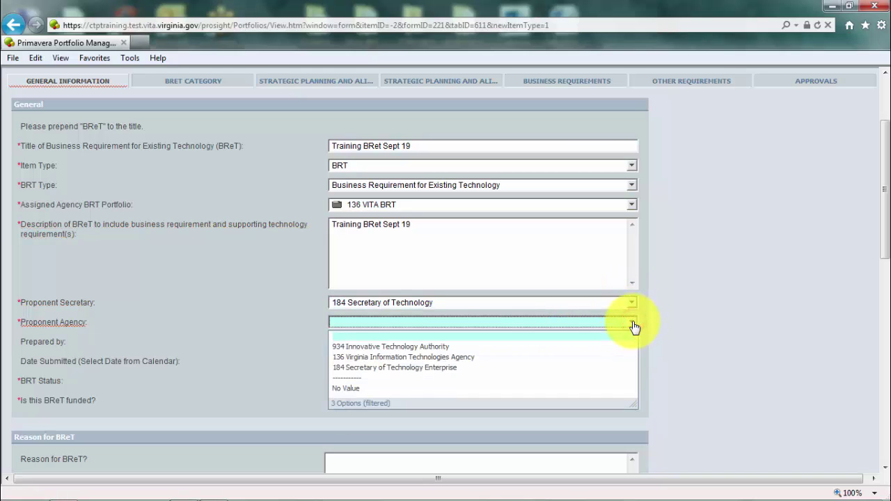
pyautogui.click(439, 358)
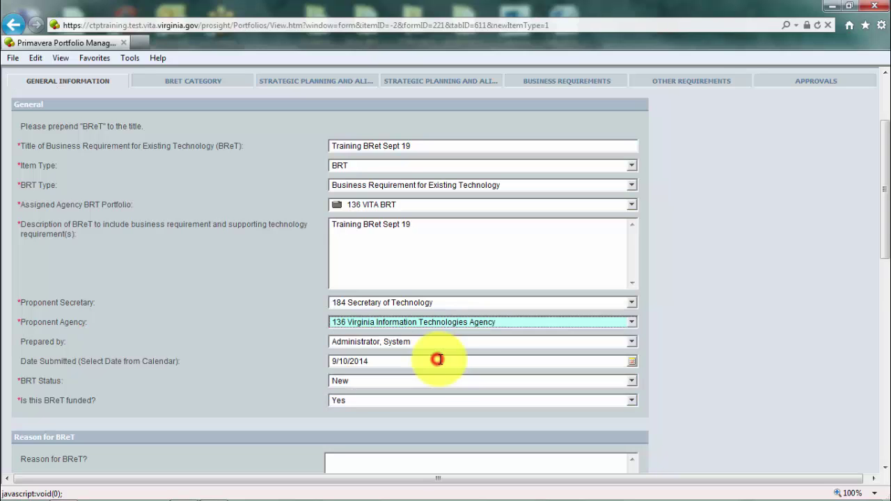
# - Paste the title text into the Reason for BReT and mandate/audit finding boxes
pyautogui.scroll(-3, 458, 368)
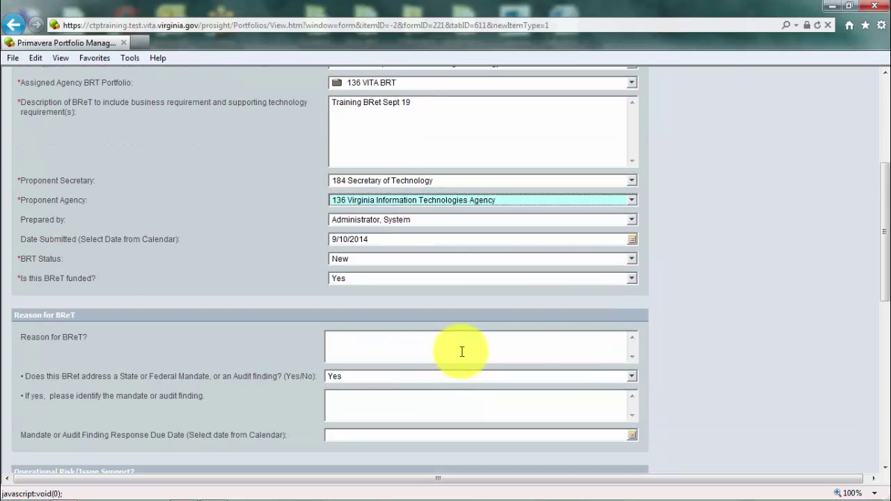
pyautogui.click(514, 346)
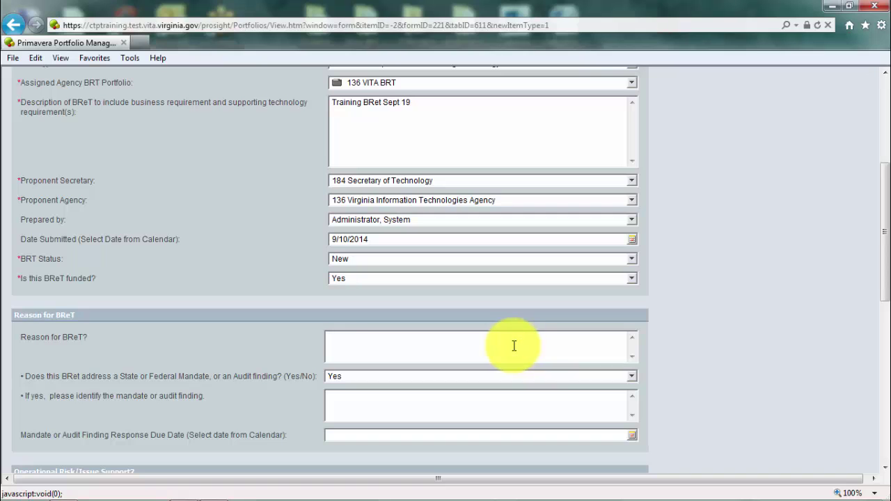
pyautogui.hotkey('ctrl', 'v')
pyautogui.scroll(-3, 513, 348)
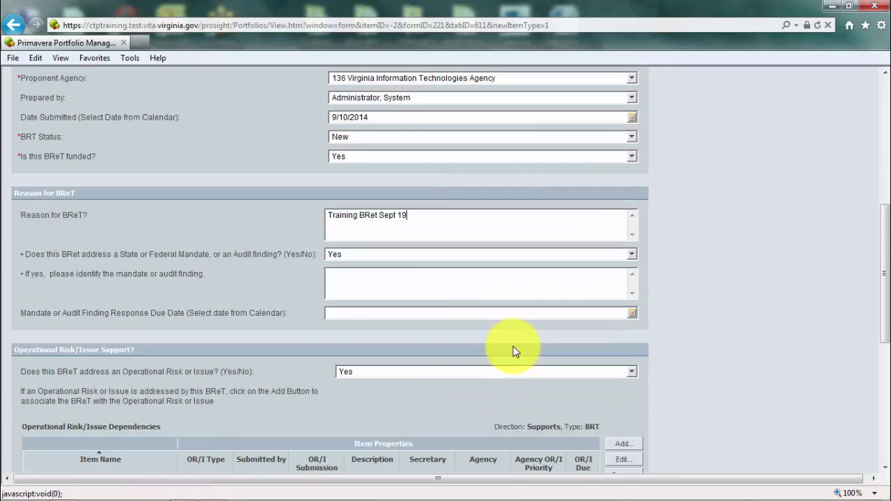
pyautogui.click(386, 286)
pyautogui.hotkey('ctrl', 'v')
pyautogui.scroll(-5, 384, 285)
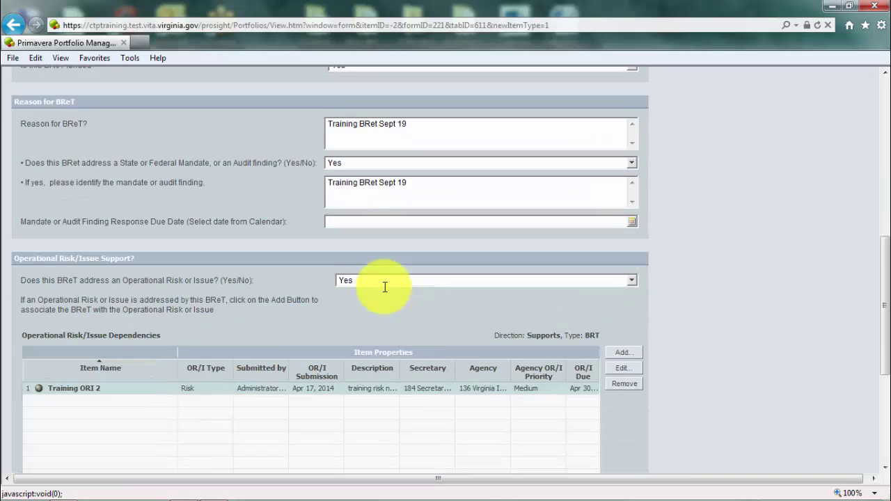
pyautogui.scroll(-4, 383, 288)
# - Fill in the point-of-contact name, e-mail address and phone number, then save the item
pyautogui.click(235, 310)
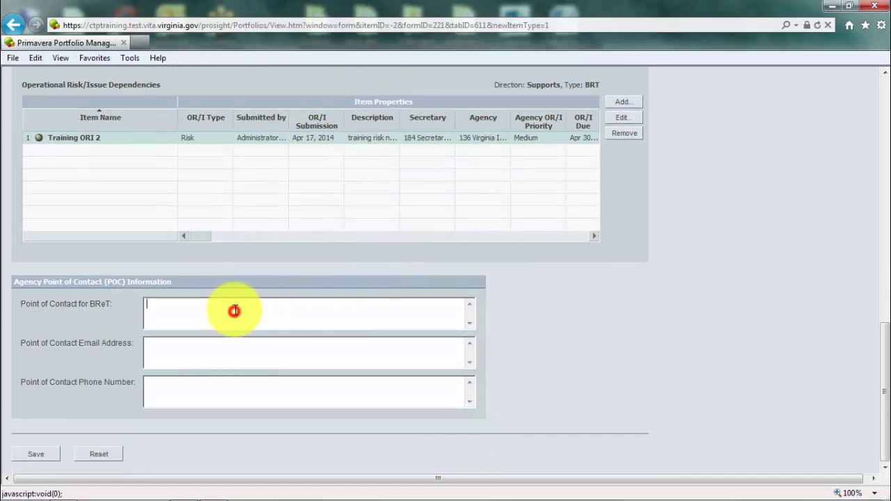
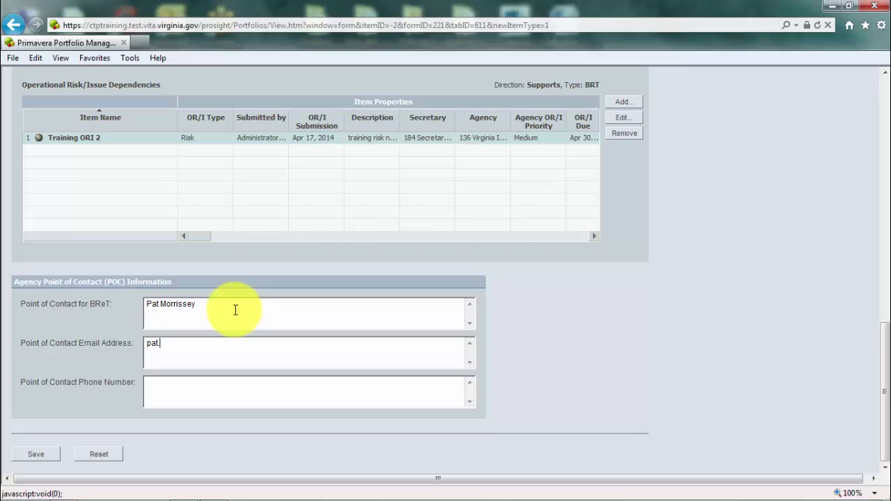
pyautogui.press('Tab')
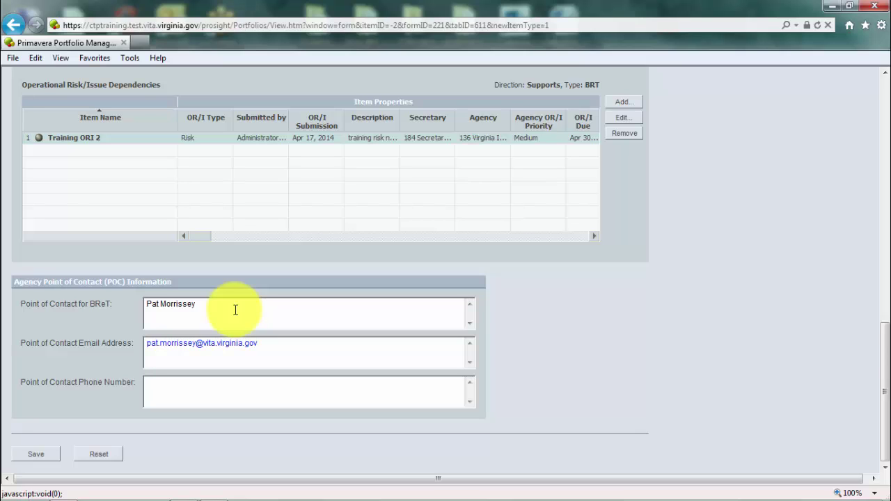
pyautogui.click(39, 456)
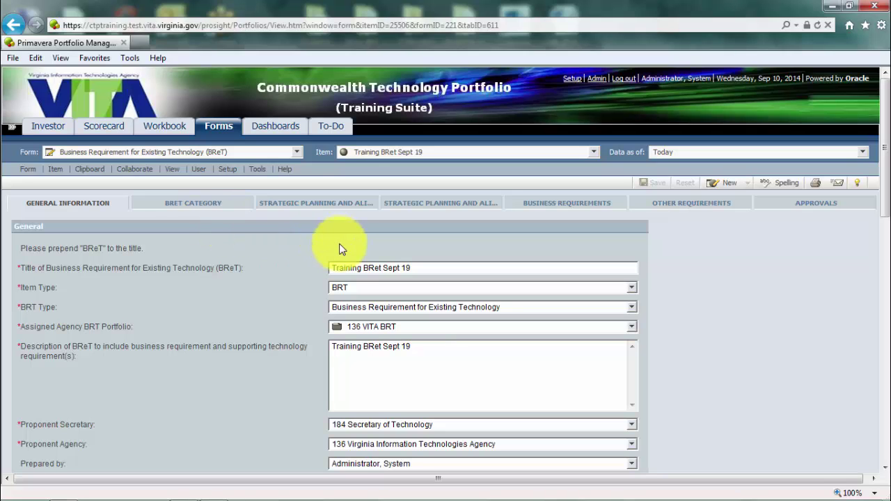
pyautogui.scroll(-2, 349, 262)
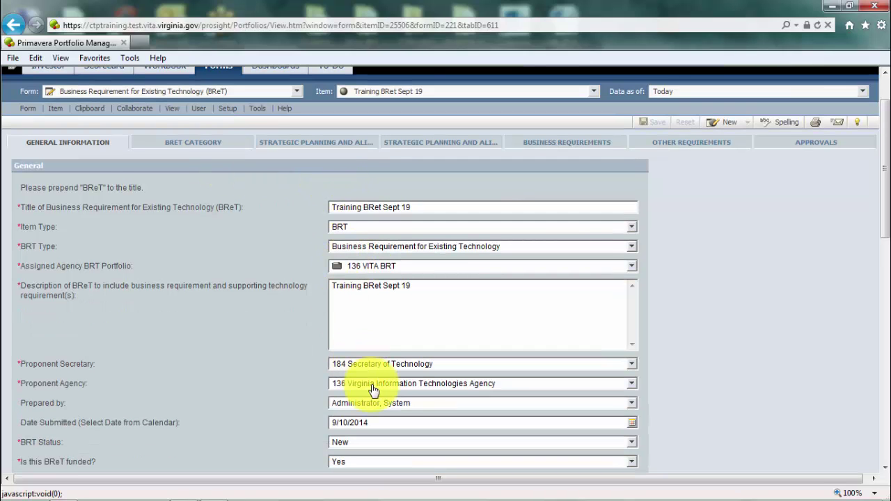
pyautogui.scroll(2, 369, 390)
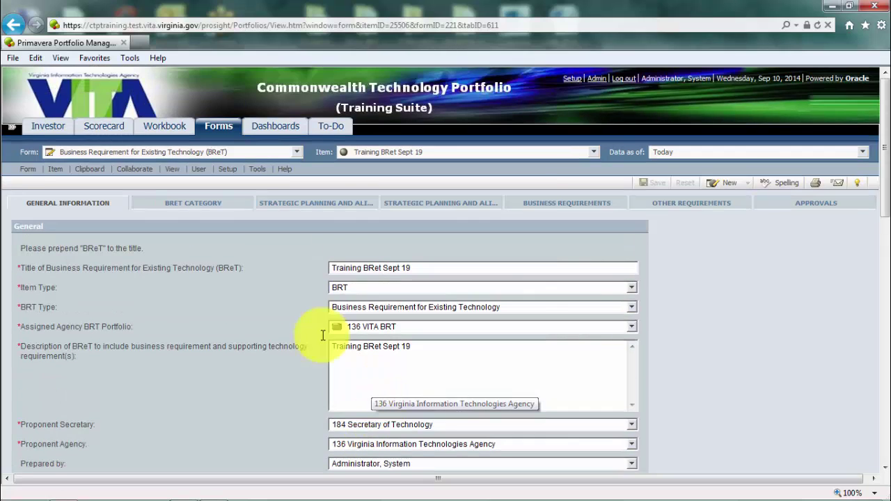
# - On the Business Requirements page, set Controls and Oversight under Support Delivery of Services to Corrective Action
pyautogui.click(534, 205)
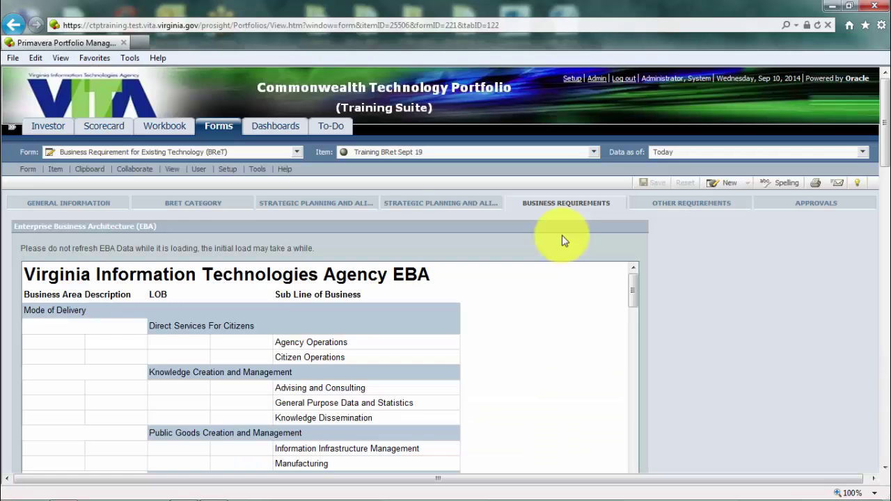
pyautogui.scroll(-2, 562, 237)
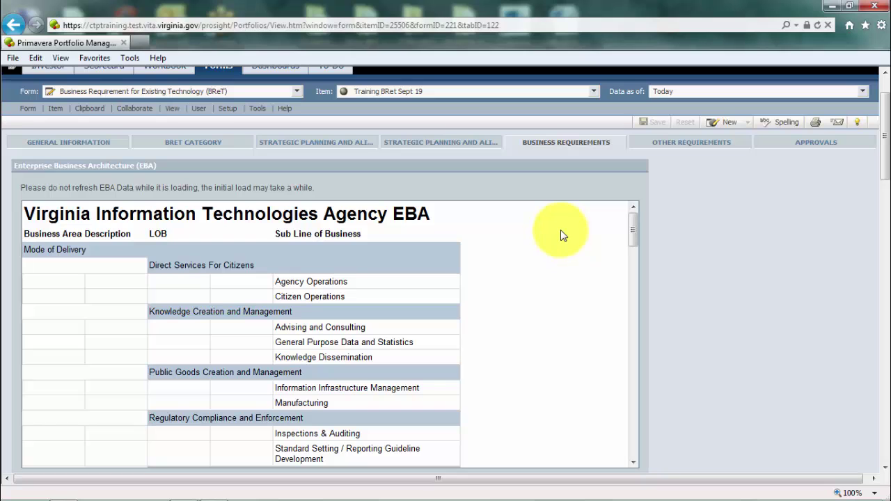
pyautogui.scroll(-2, 732, 255)
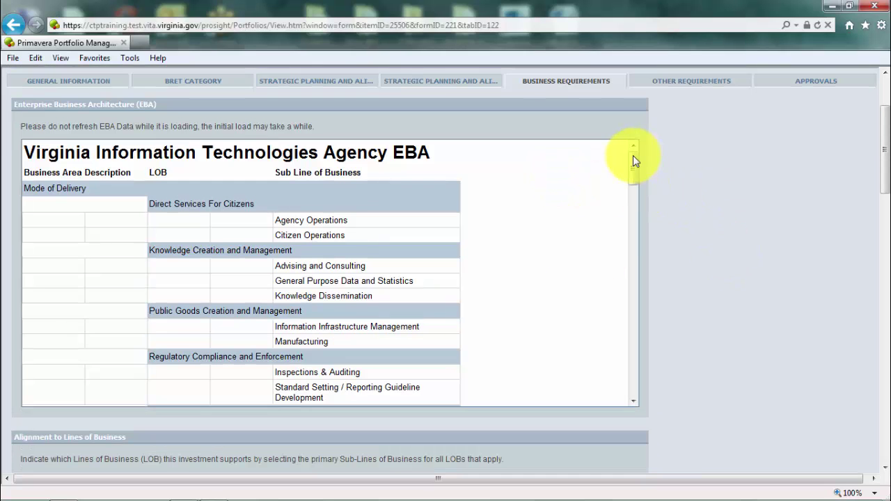
pyautogui.moveTo(633, 160); pyautogui.dragTo(632, 302)
pyautogui.scroll(-5, 717, 202)
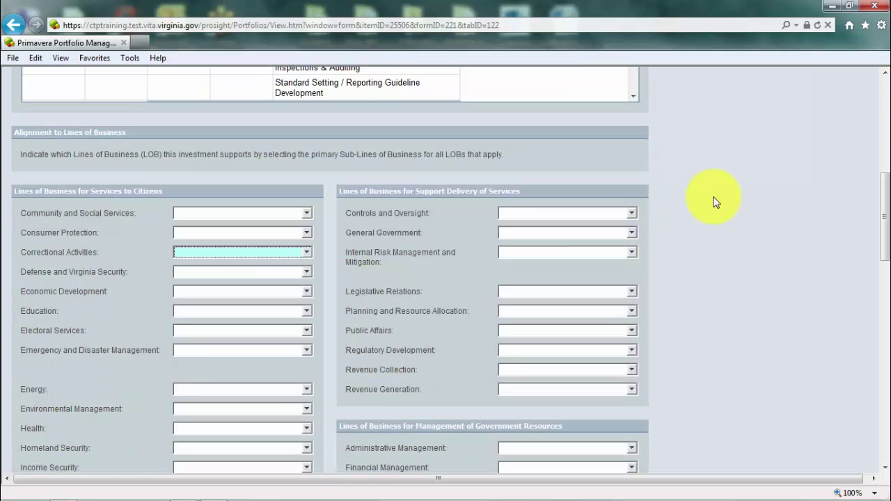
pyautogui.click(632, 216)
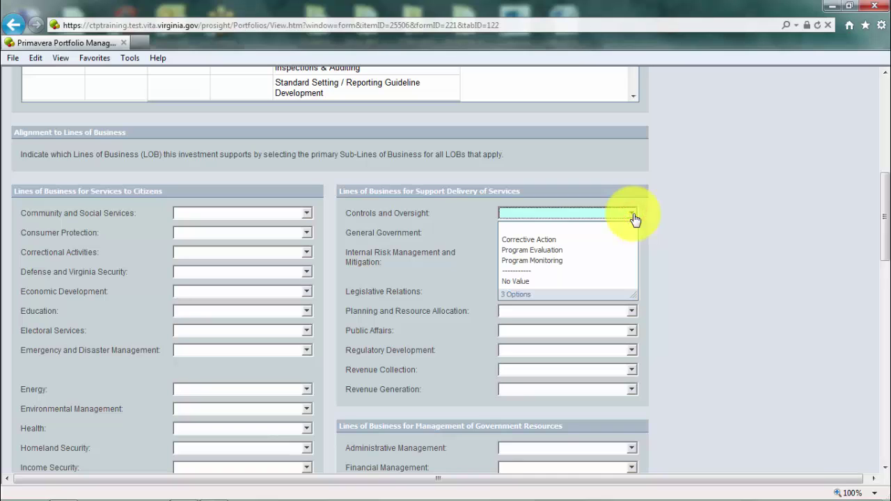
pyautogui.click(583, 240)
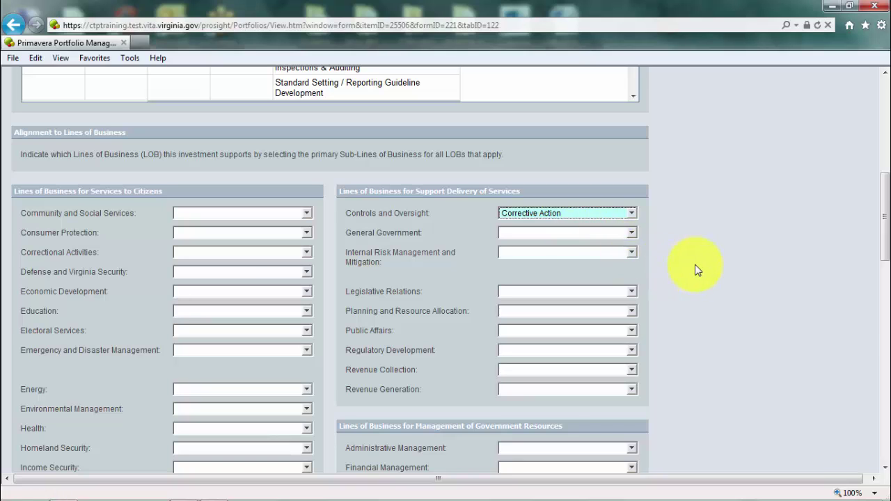
# - Browse down through the rows of the EBA table
pyautogui.scroll(3, 663, 223)
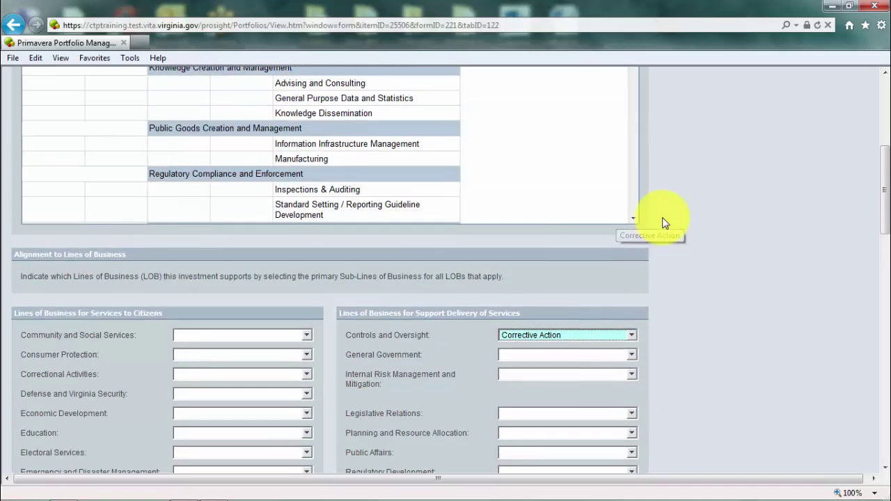
pyautogui.scroll(6, 599, 209)
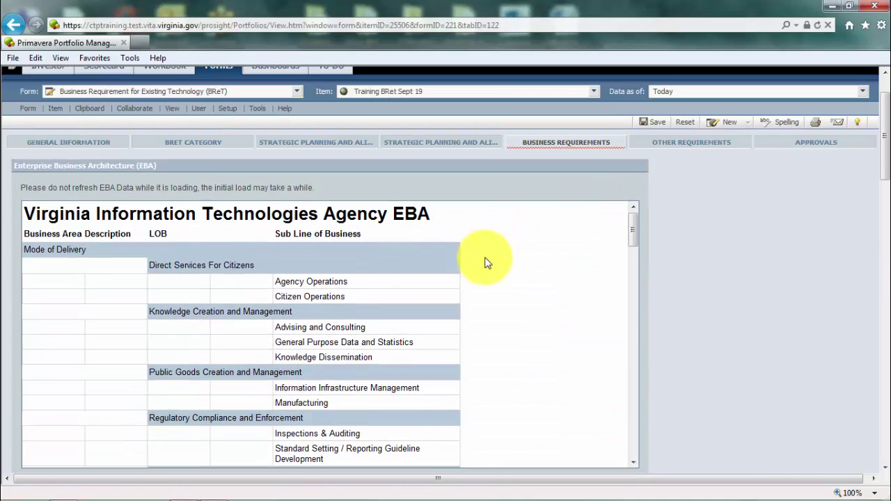
pyautogui.click(518, 266)
pyautogui.scroll(-5, 517, 266)
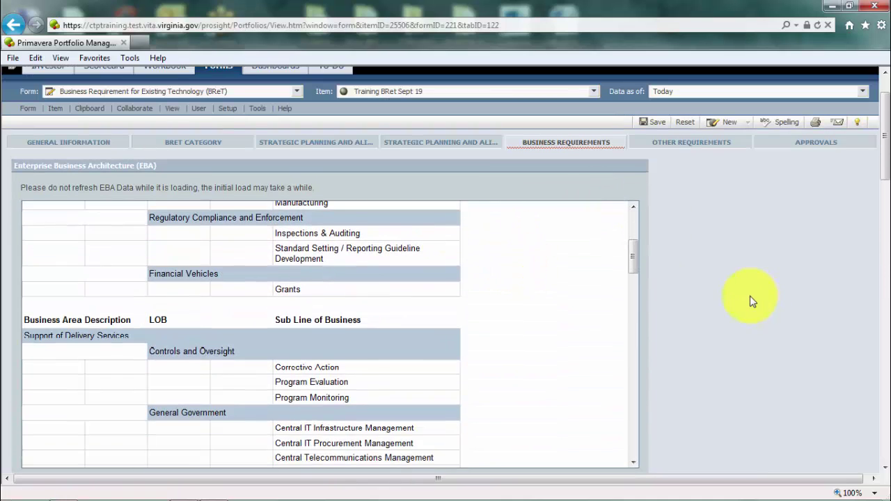
pyautogui.scroll(-15, 749, 300)
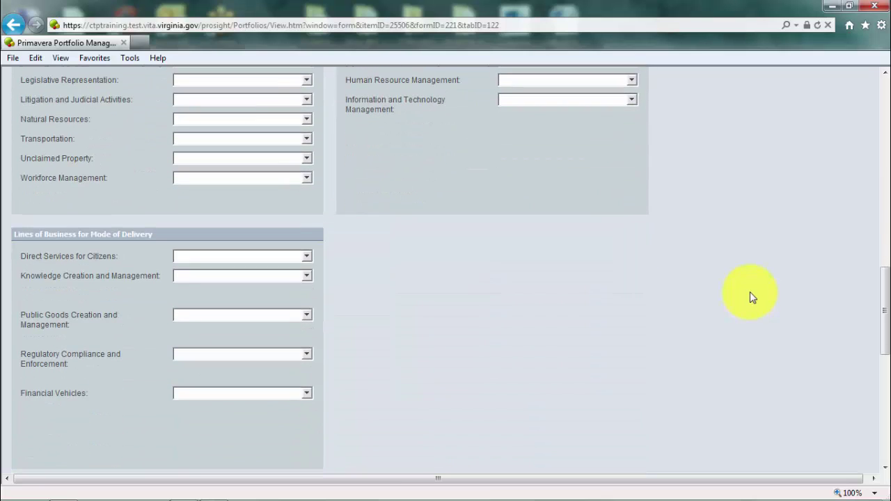
pyautogui.scroll(-6, 750, 296)
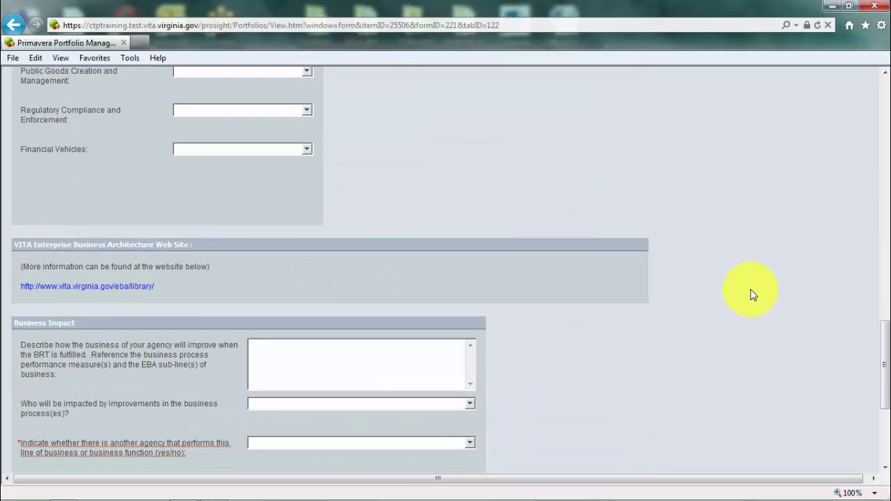
# - Answer who will be impacted with 'Our Agency's customers'
pyautogui.scroll(-5, 752, 294)
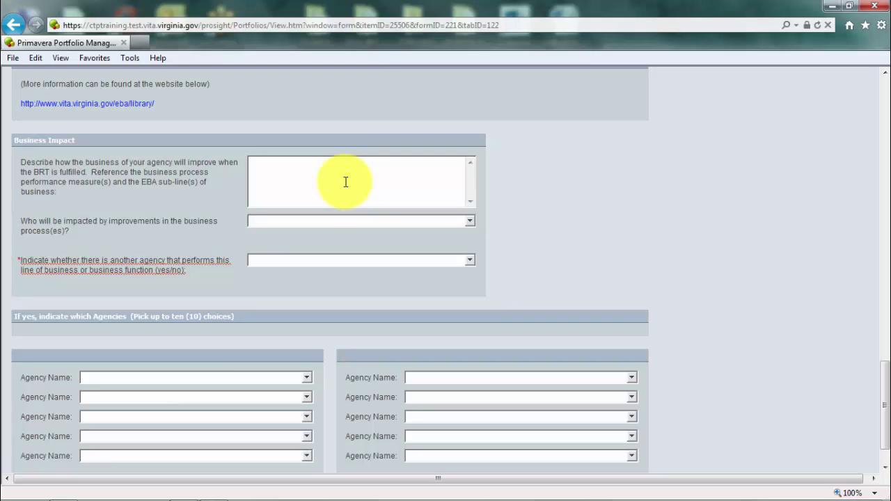
pyautogui.click(471, 222)
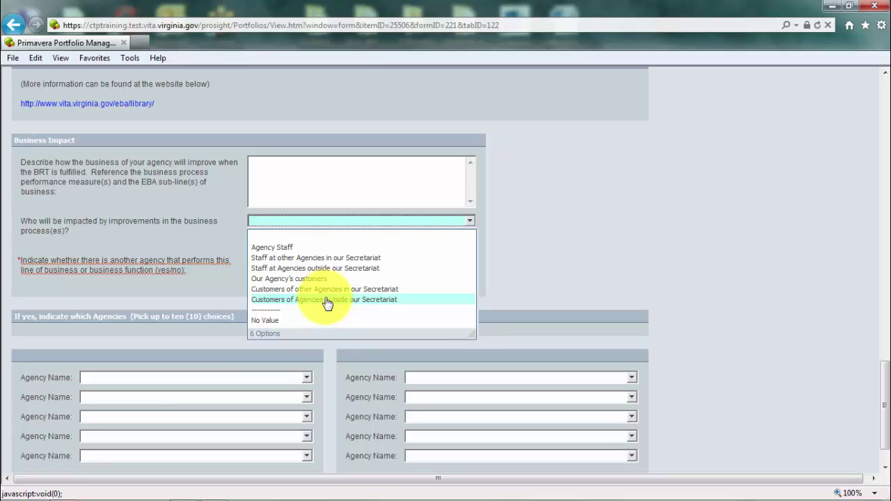
pyautogui.click(311, 280)
# - Set the first Agency Name to 411 Department of Forestry
pyautogui.scroll(-1, 324, 295)
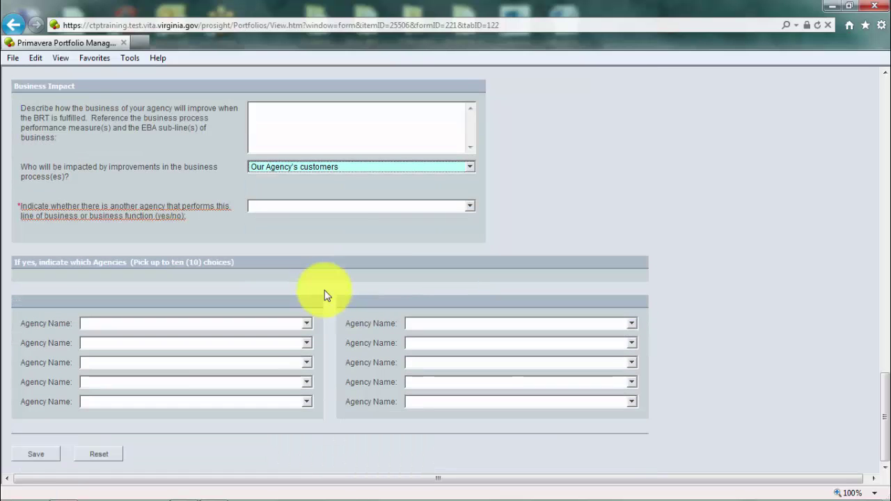
pyautogui.click(307, 324)
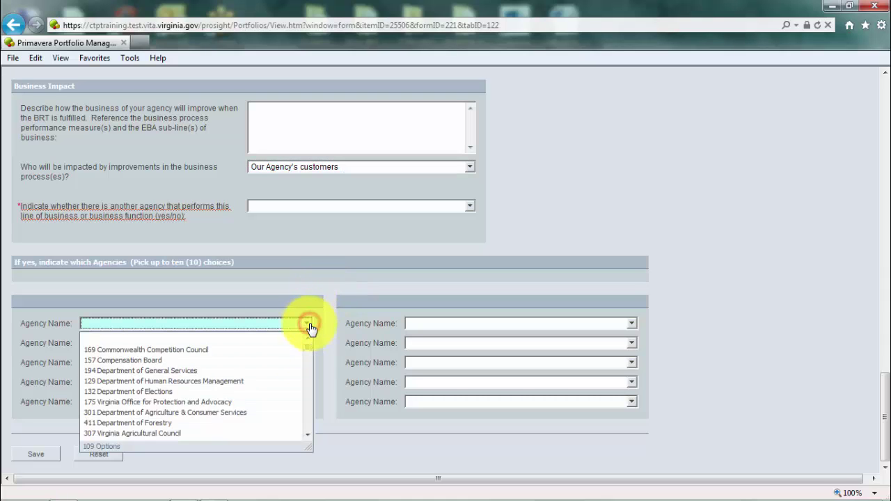
pyautogui.moveTo(307, 343); pyautogui.dragTo(309, 350)
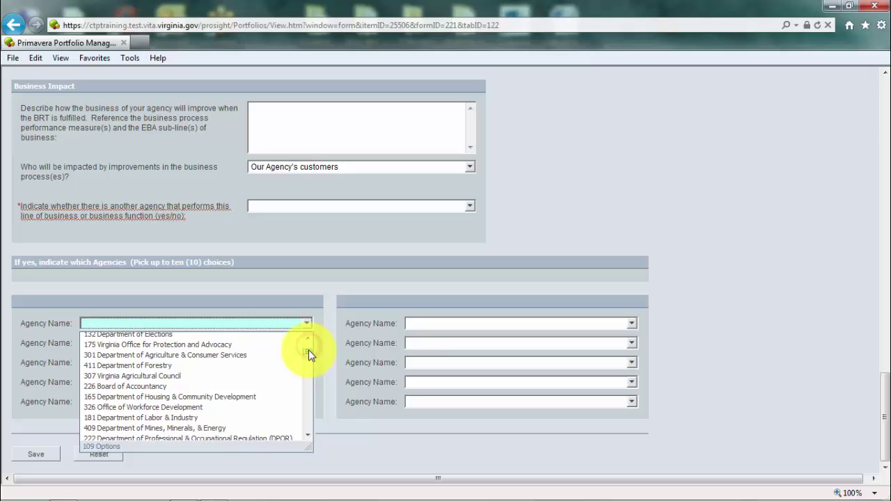
pyautogui.click(164, 366)
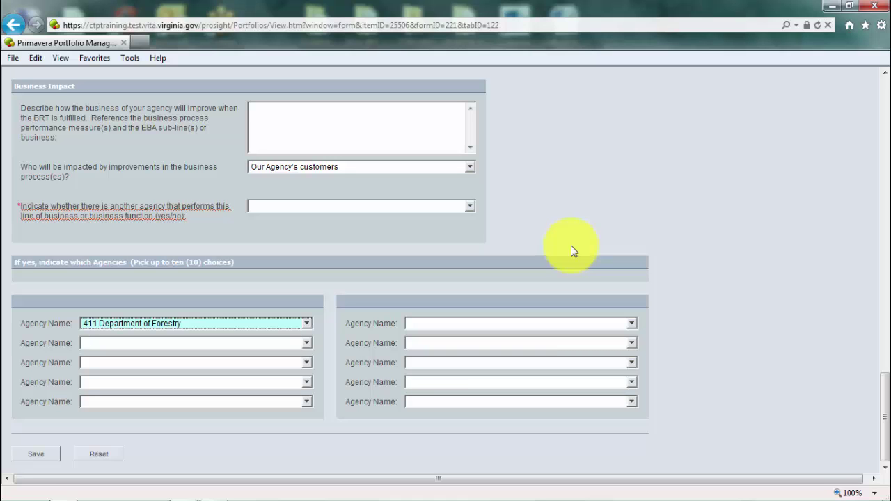
pyautogui.scroll(10, 570, 251)
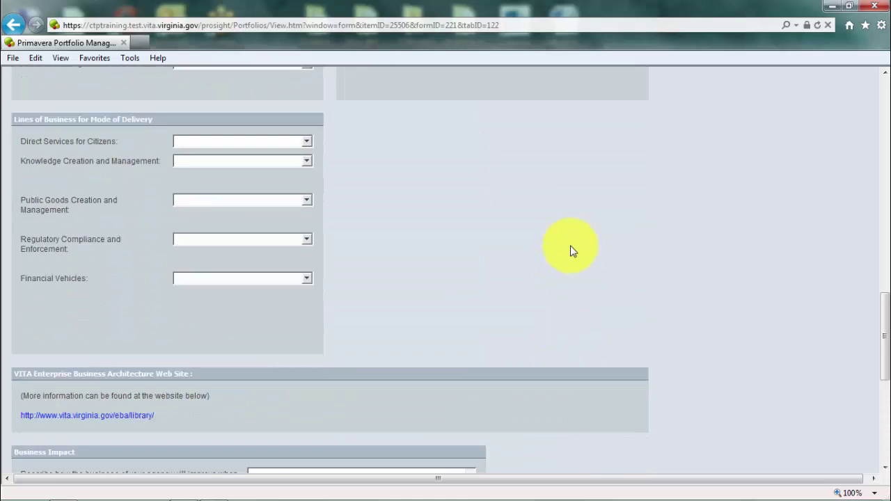
pyautogui.scroll(6, 570, 245)
pyautogui.scroll(3, 760, 258)
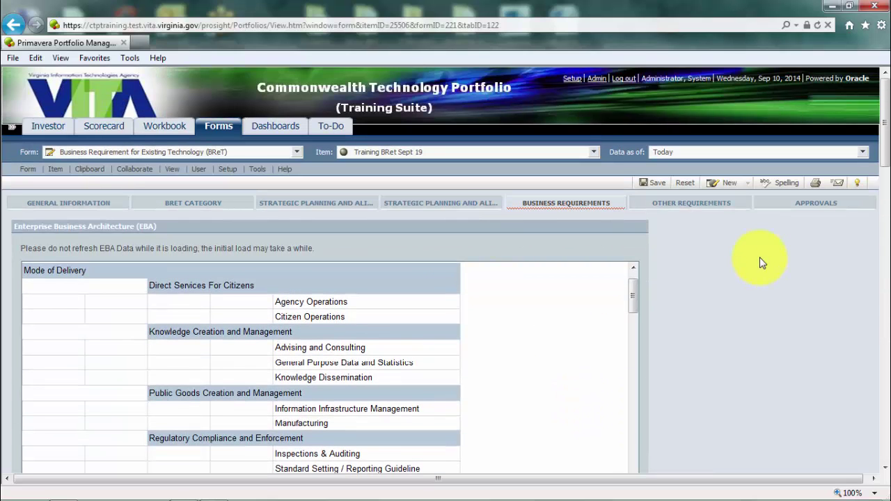
# - Go to the Other Requirements page and review the mandate question's answers without changing them
pyautogui.click(702, 209)
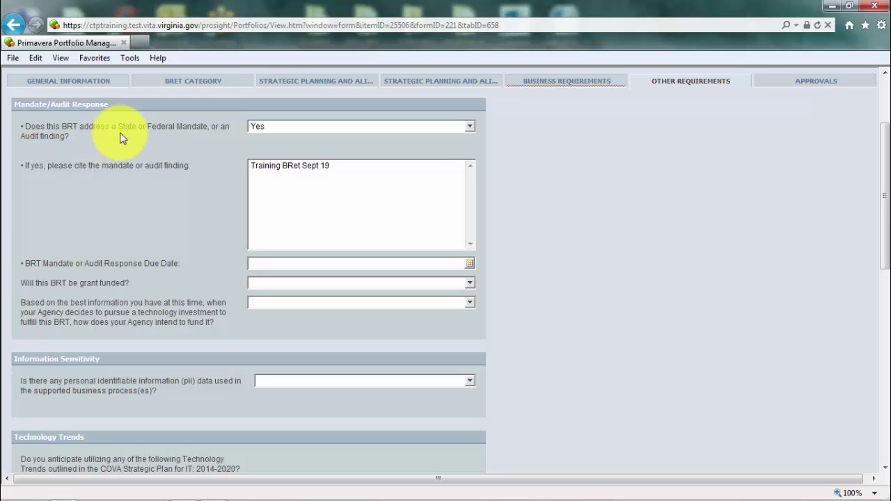
pyautogui.click(471, 129)
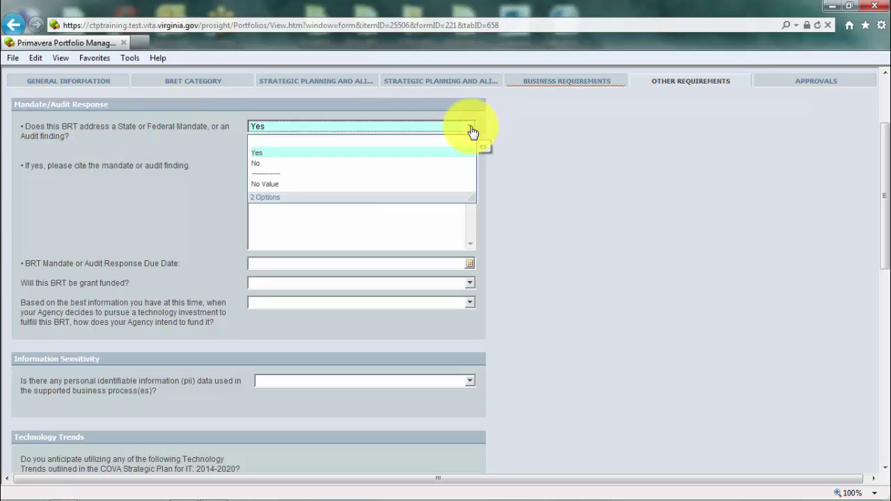
pyautogui.click(540, 146)
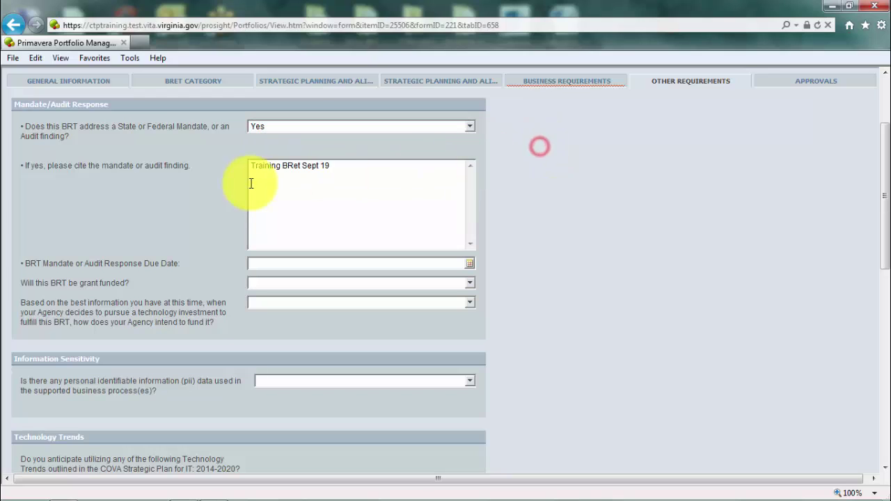
pyautogui.click(258, 182)
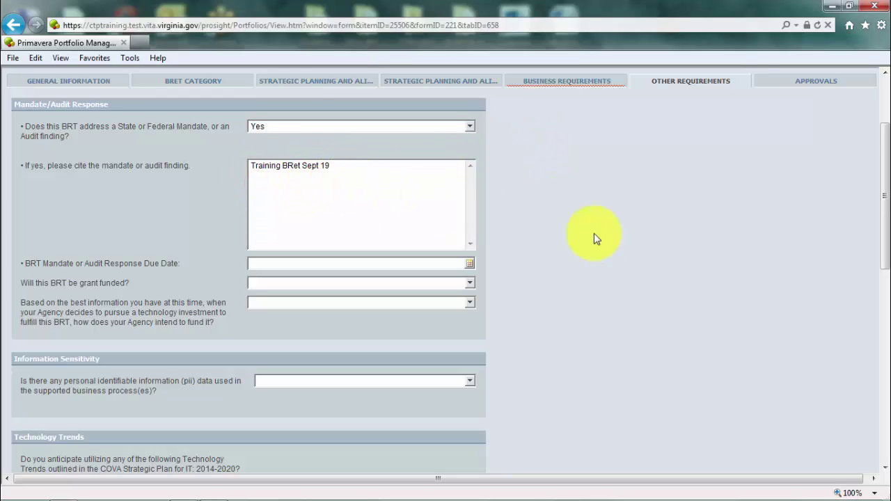
# - Review the funding source options, leaving the question unanswered
pyautogui.scroll(-1, 597, 237)
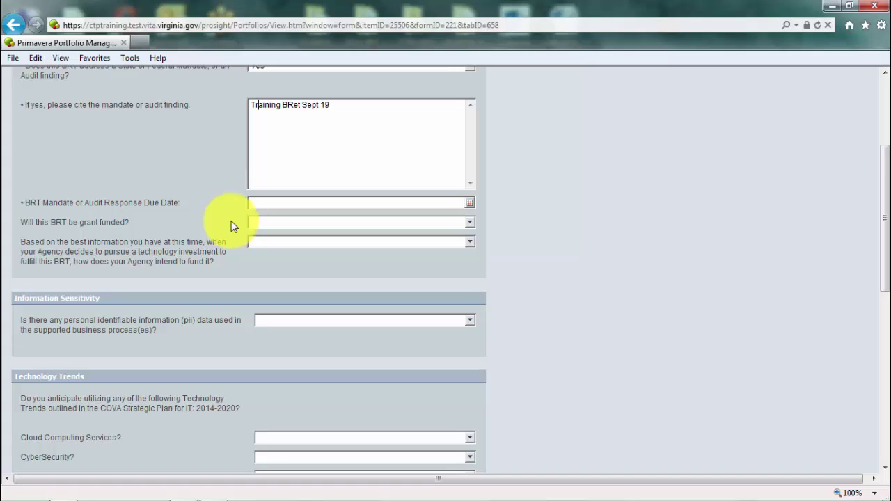
pyautogui.click(471, 242)
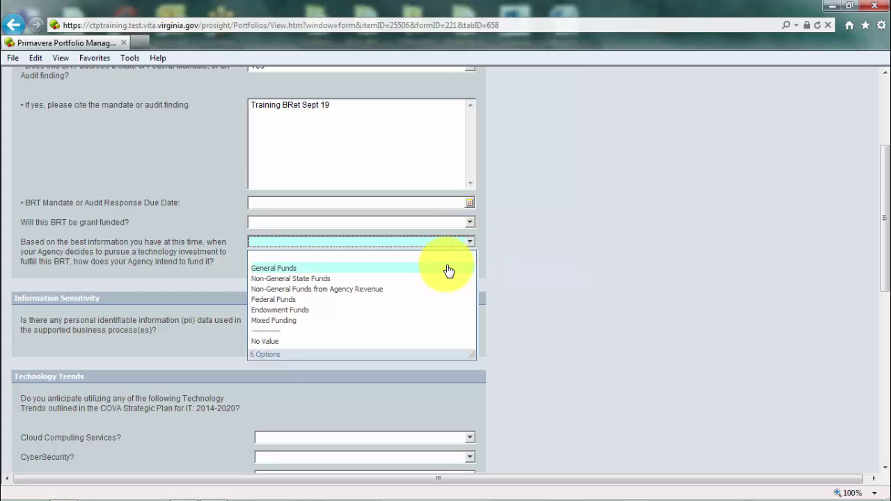
pyautogui.click(530, 268)
pyautogui.scroll(-2, 529, 268)
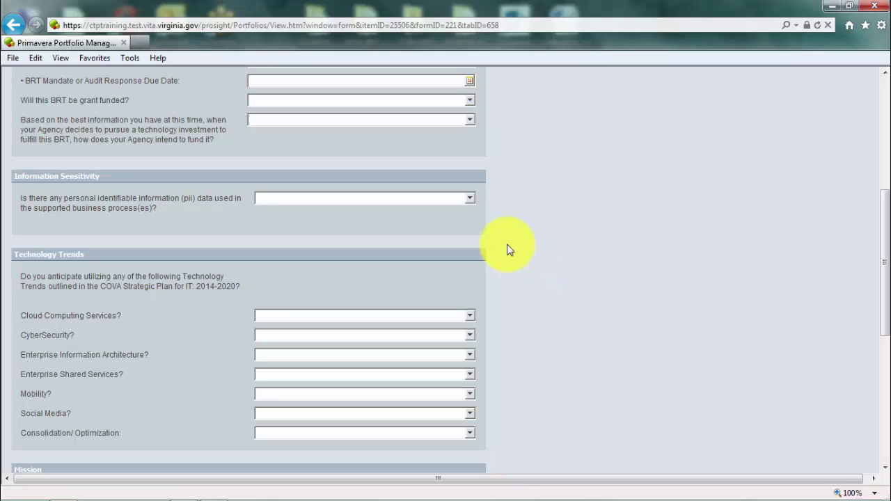
# - Leave the pii question unanswered and answer Yes for Cloud Computing Services
pyautogui.click(470, 202)
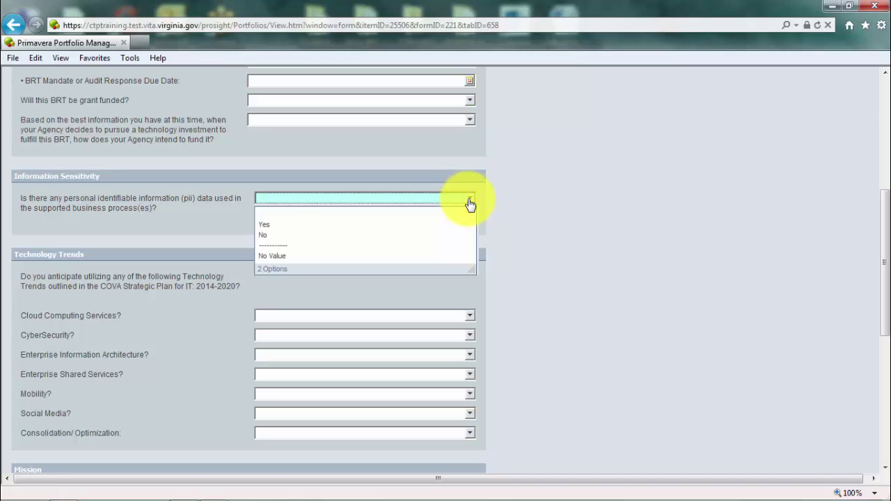
pyautogui.click(538, 201)
pyautogui.scroll(-3, 539, 201)
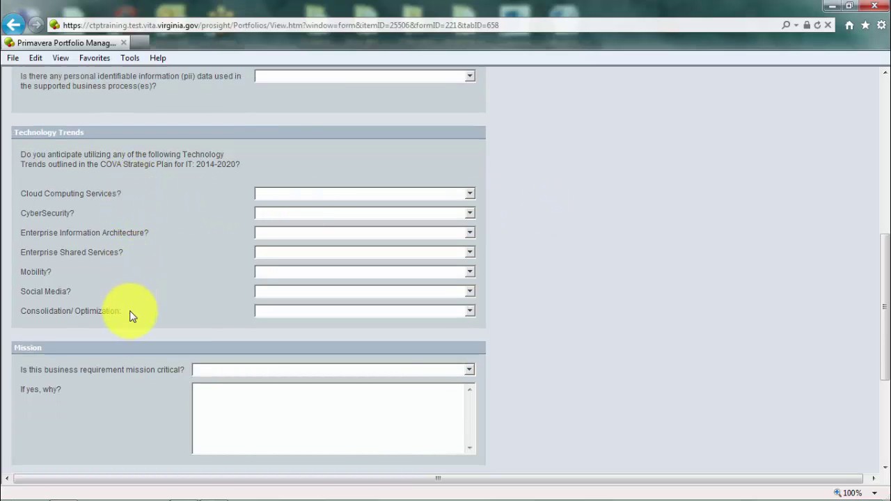
pyautogui.click(469, 193)
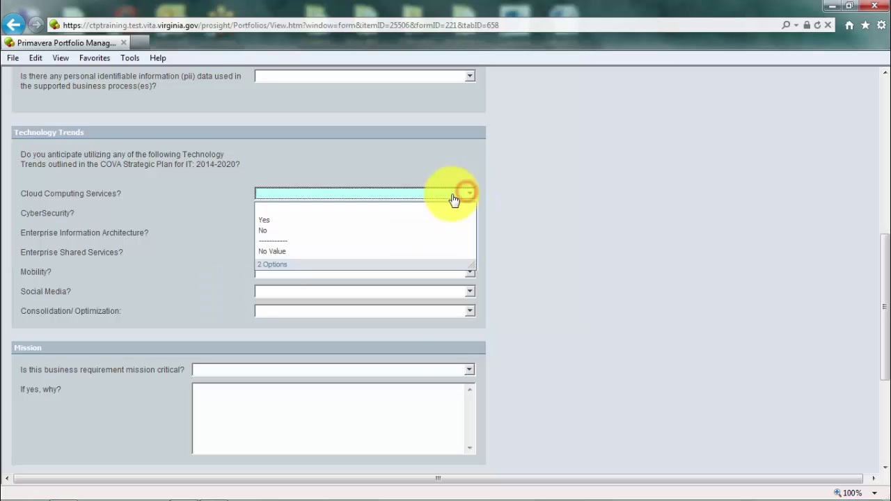
pyautogui.click(292, 222)
pyautogui.scroll(-2, 547, 261)
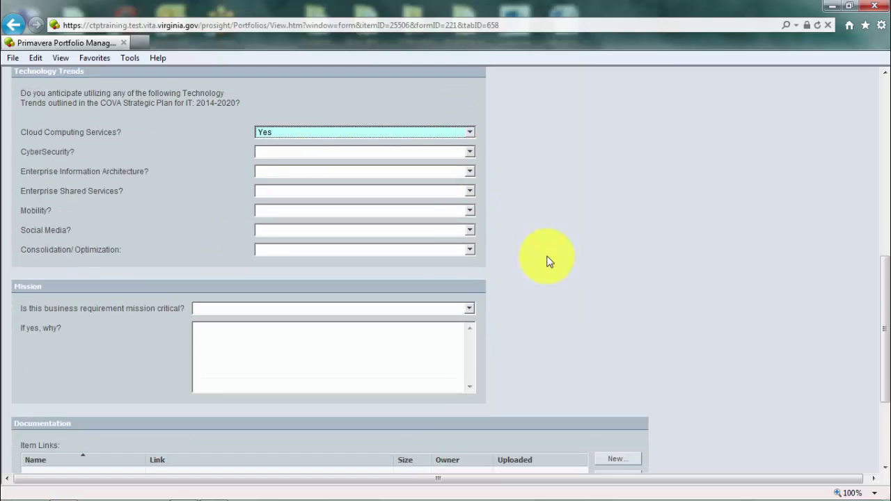
pyautogui.scroll(-5, 547, 261)
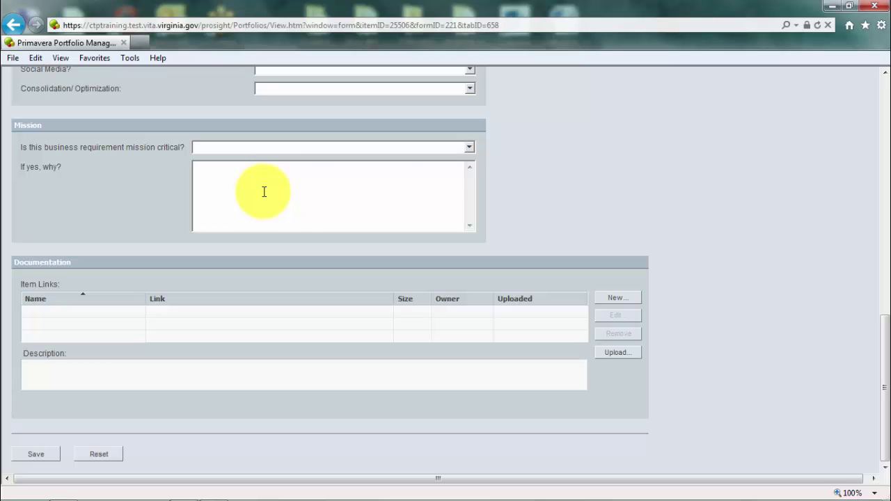
# - Check the mission-critical answers without choosing one, then return toward the top
pyautogui.click(469, 148)
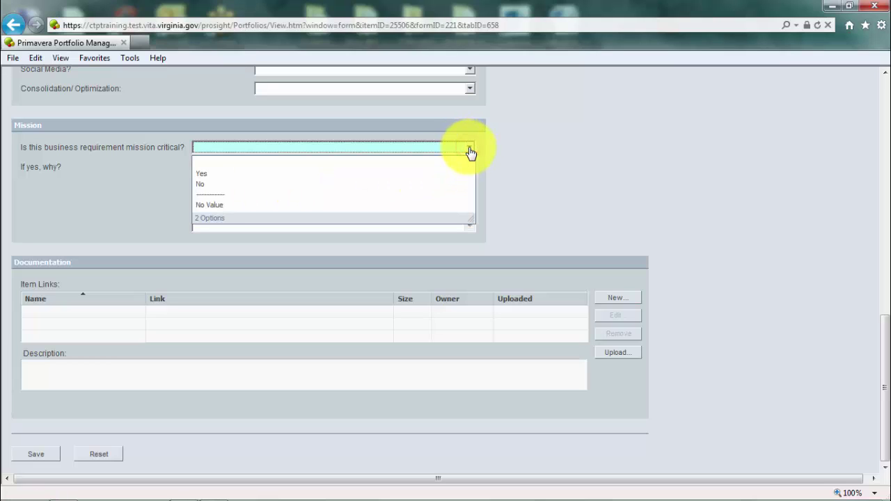
pyautogui.click(567, 170)
pyautogui.click(356, 193)
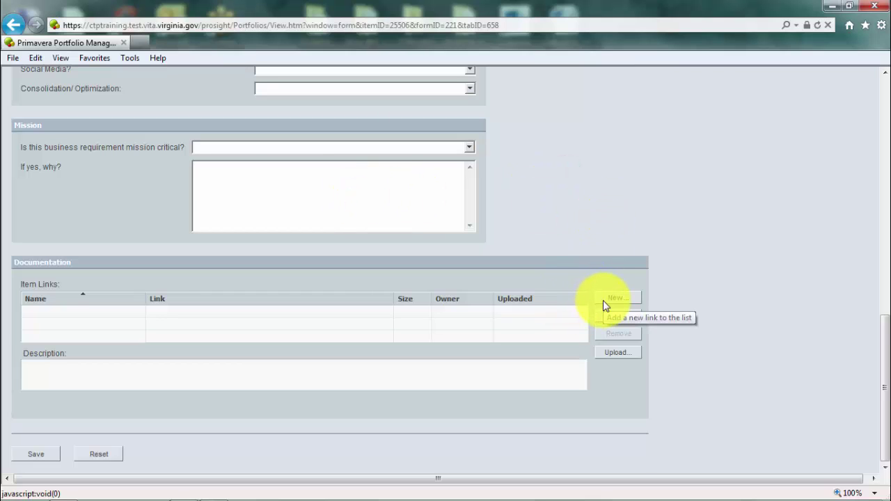
pyautogui.scroll(15, 603, 300)
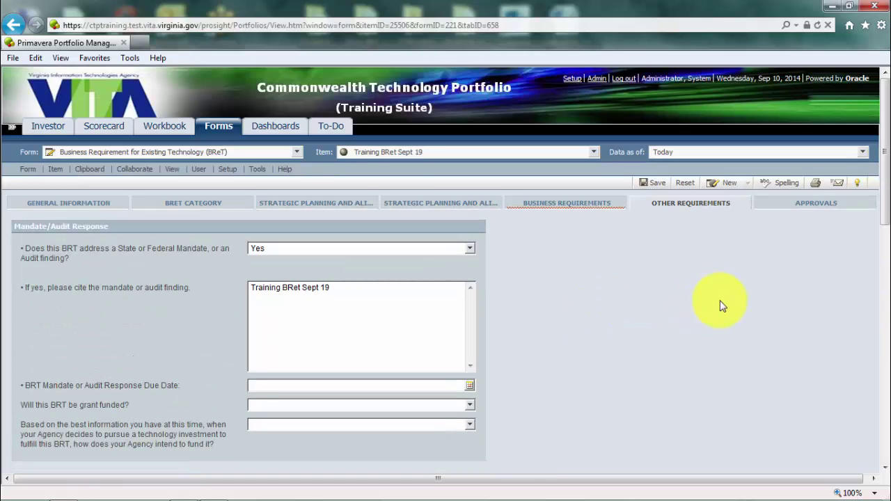
# - On the Approvals page, set Governance Review of BReT under Governance Acceptance to Yes
pyautogui.click(801, 205)
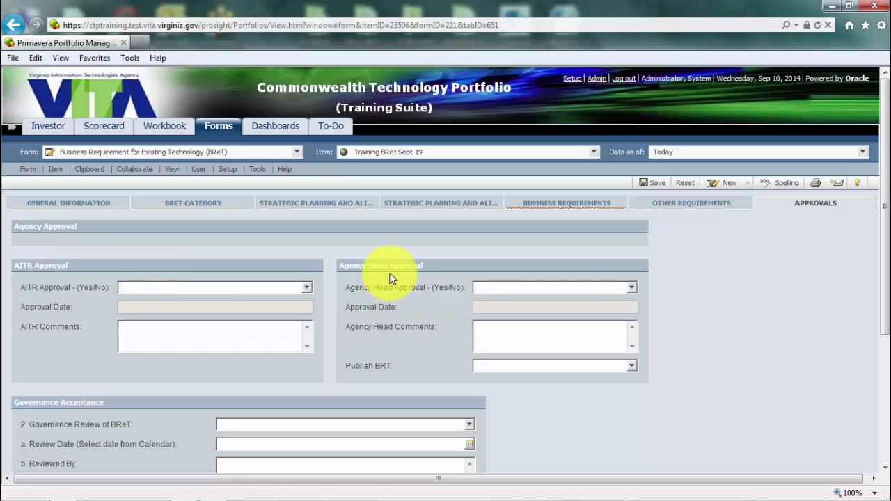
pyautogui.scroll(-2, 717, 315)
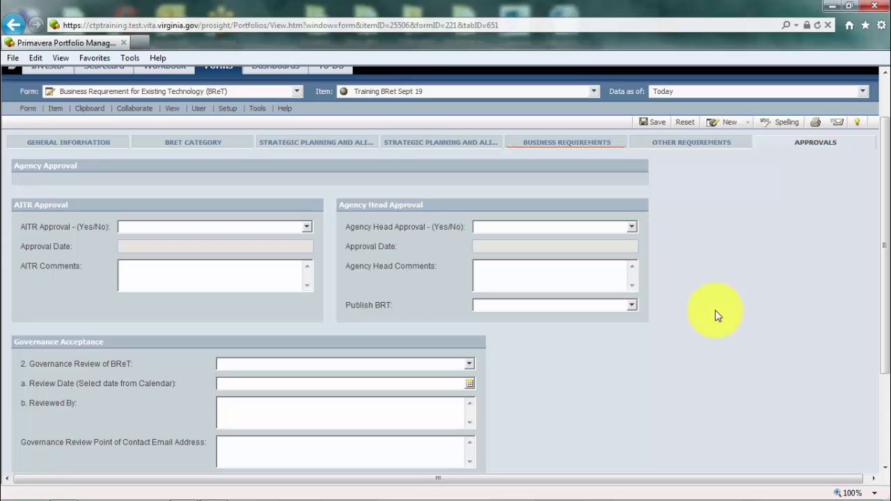
pyautogui.scroll(-4, 715, 310)
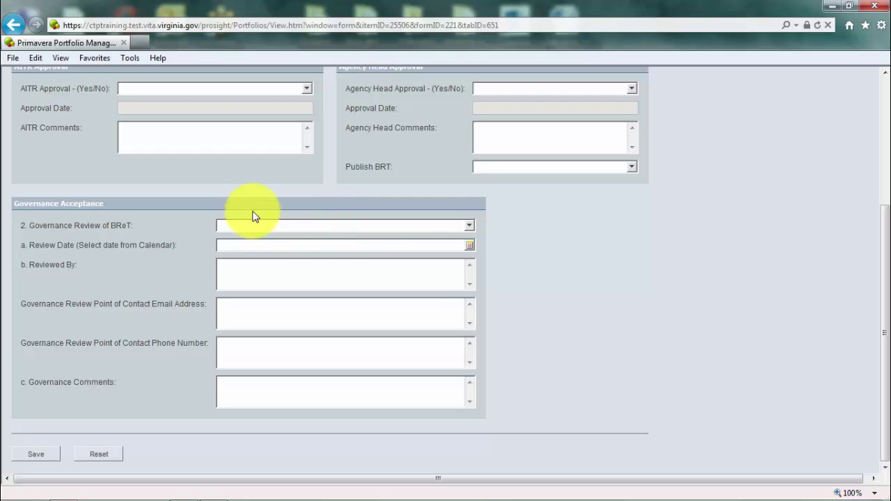
pyautogui.click(470, 225)
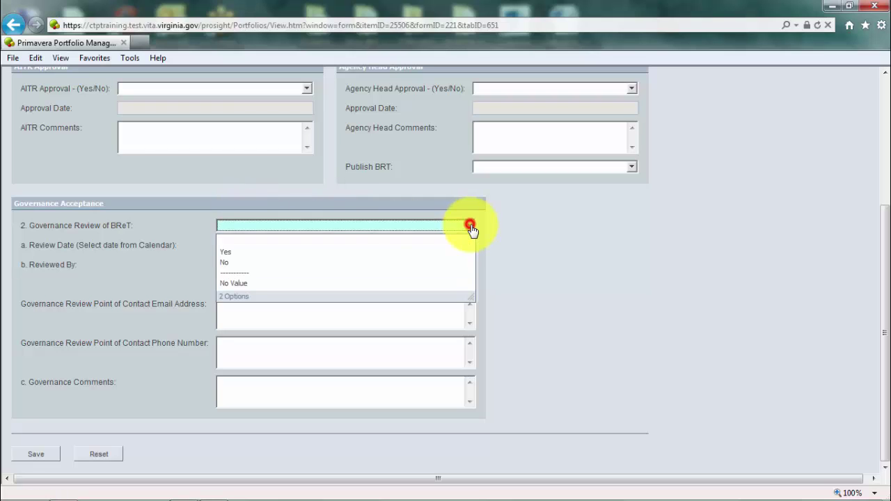
pyautogui.click(245, 251)
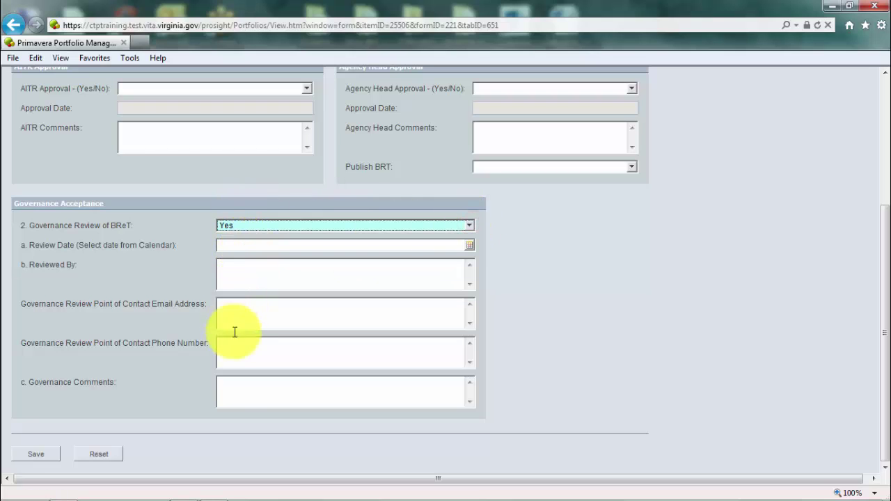